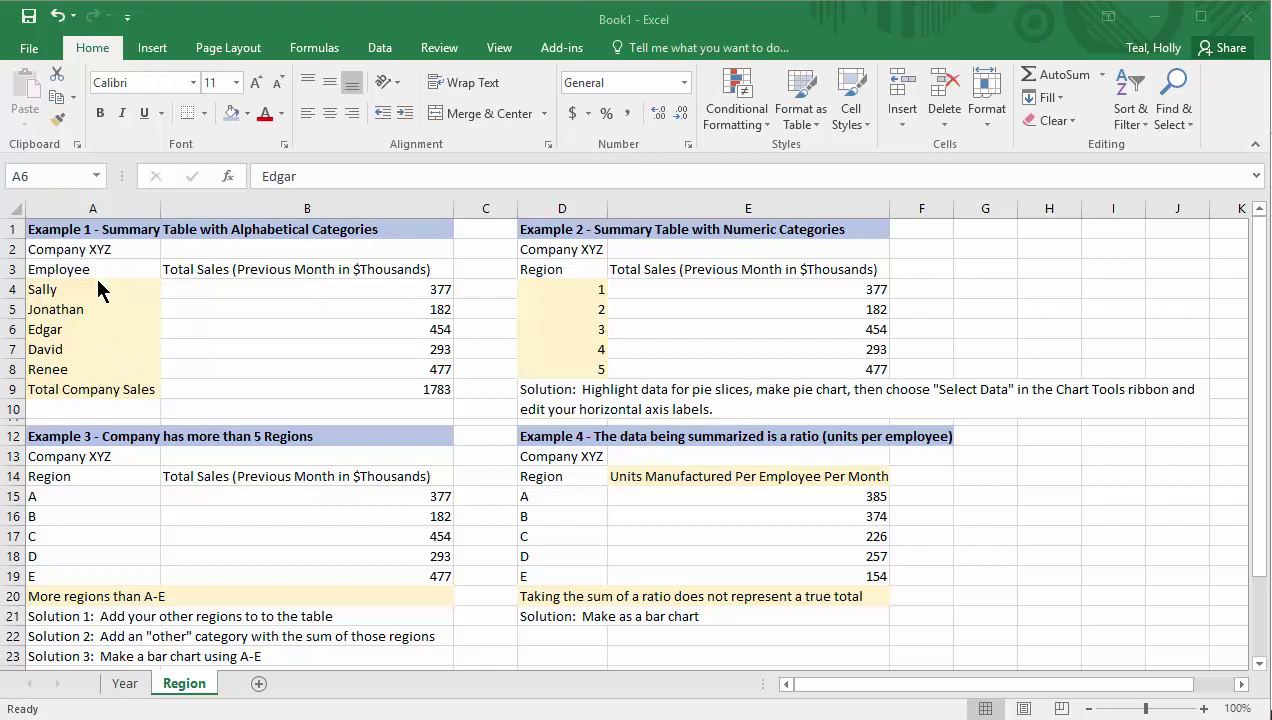
left_click_drag(92, 289, 251, 373)
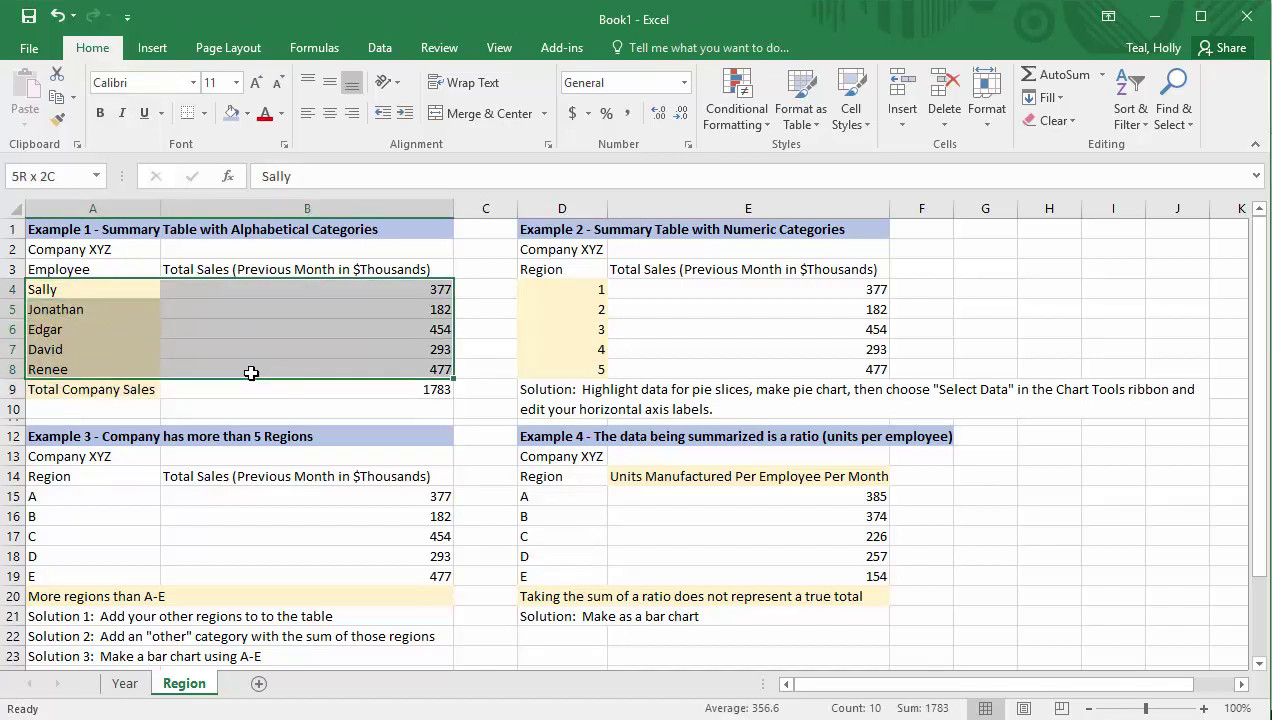
left_click_drag(251, 373, 251, 373)
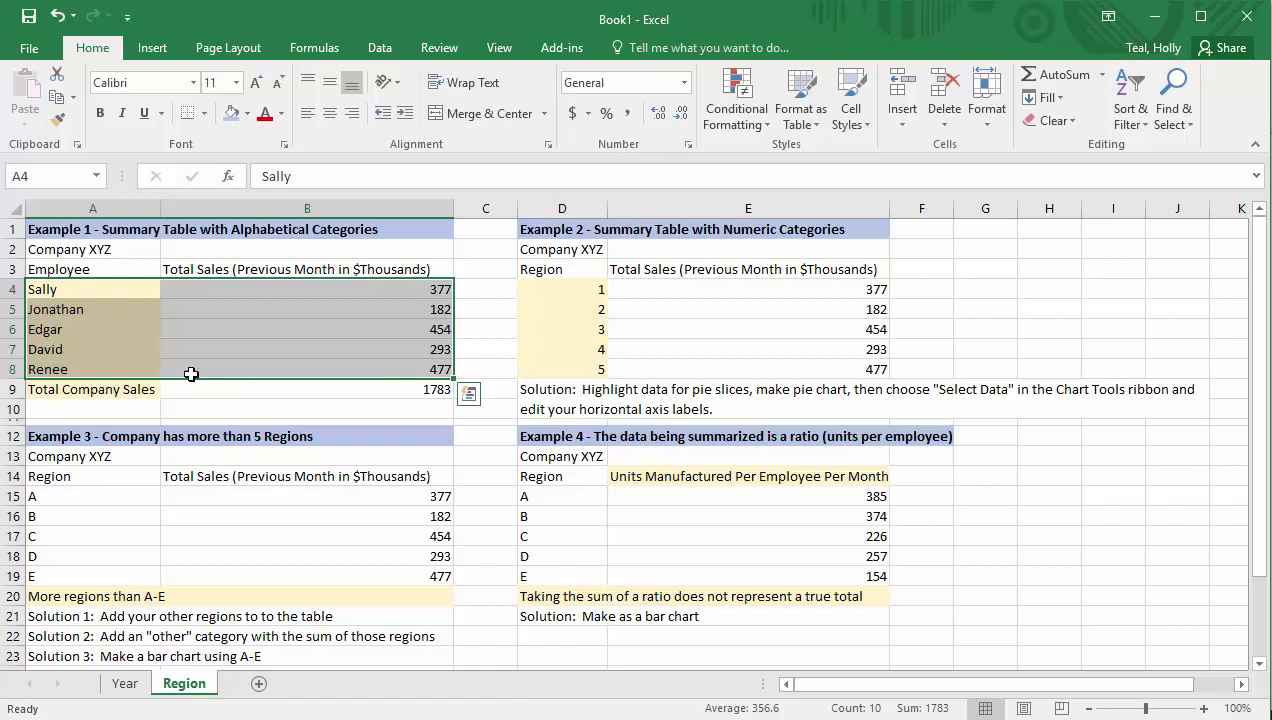
left_click(145, 328)
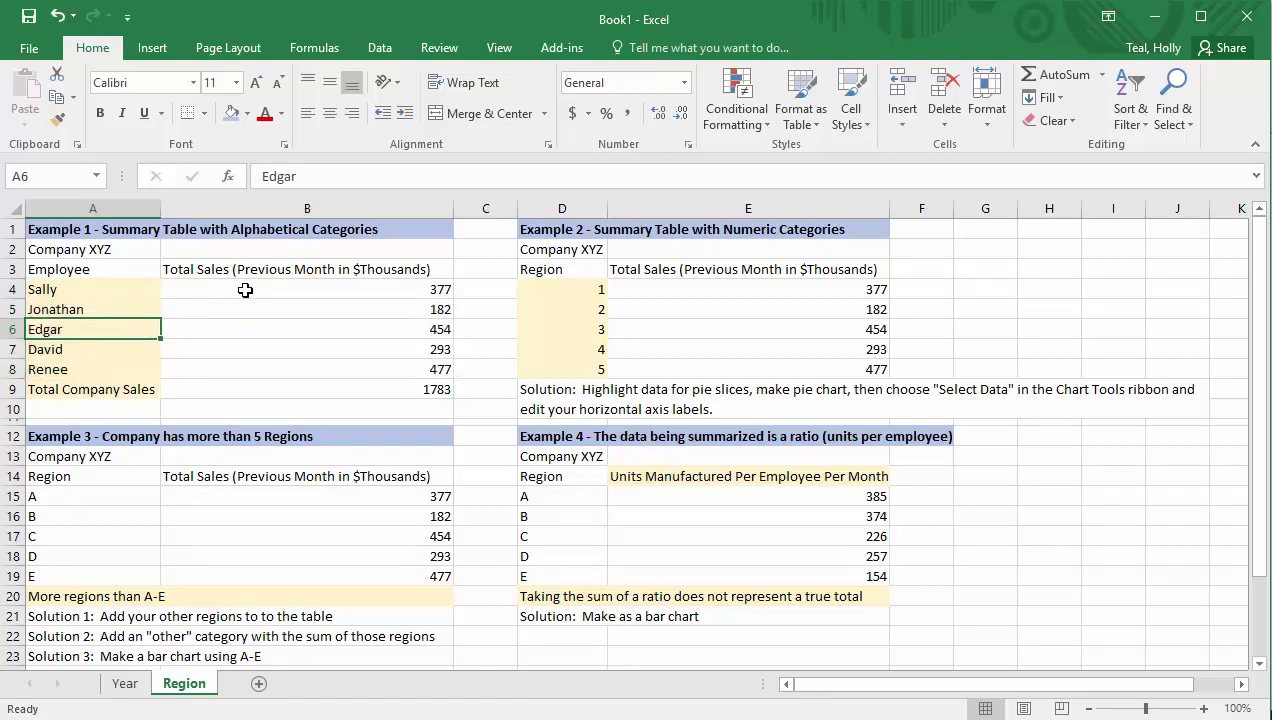
Format the Example 1 sales figures in B4:B9 as dollar accounting values with no decimal places.
left_click_drag(245, 290, 257, 386)
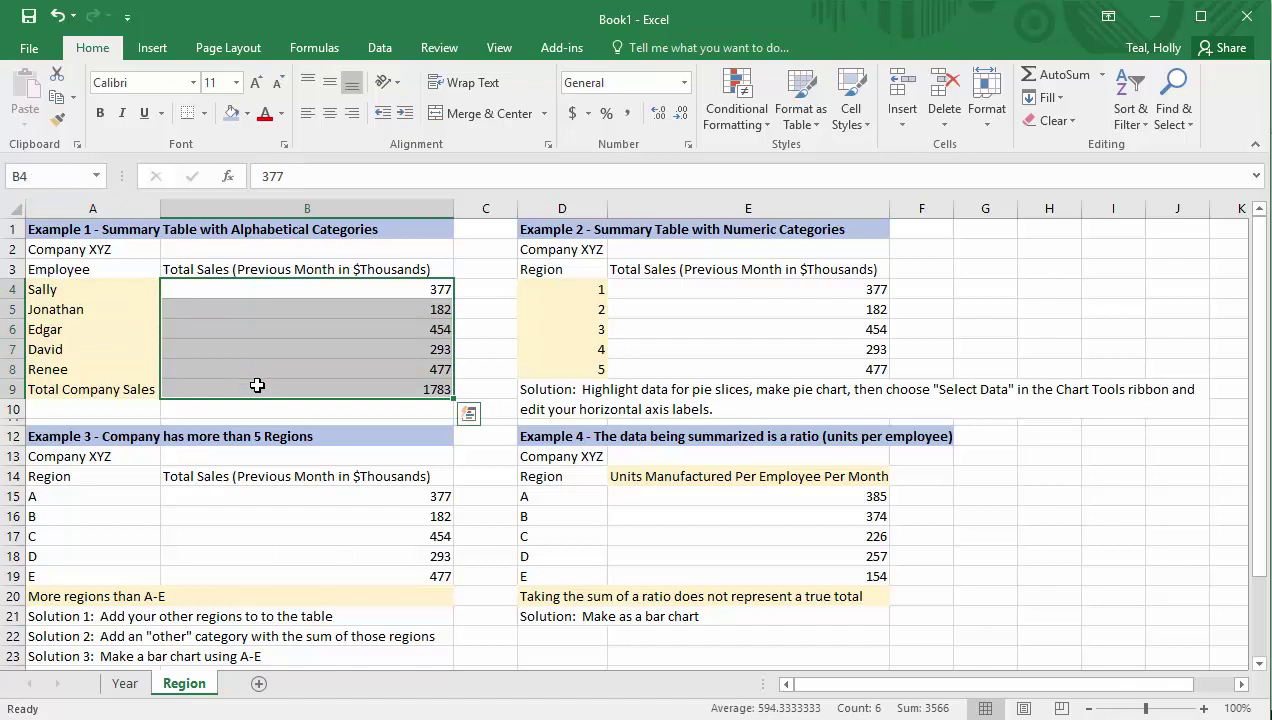
left_click(572, 116)
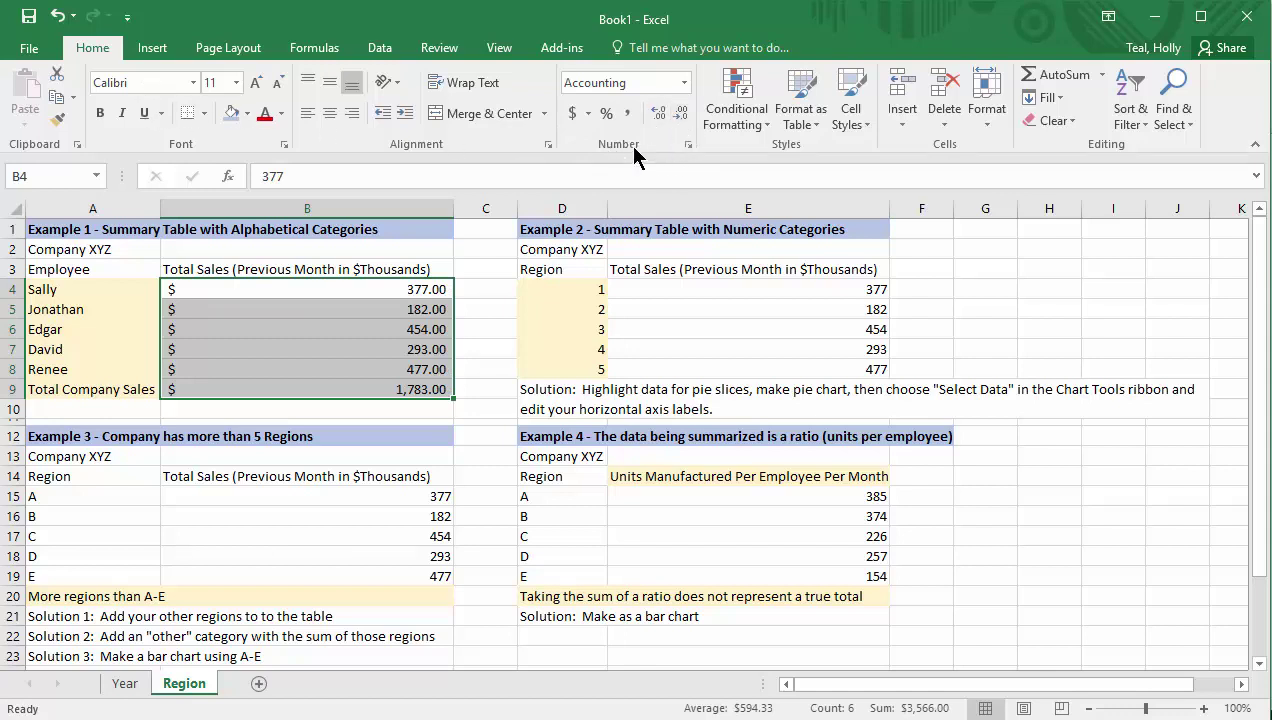
left_click(679, 115)
left_click(679, 115)
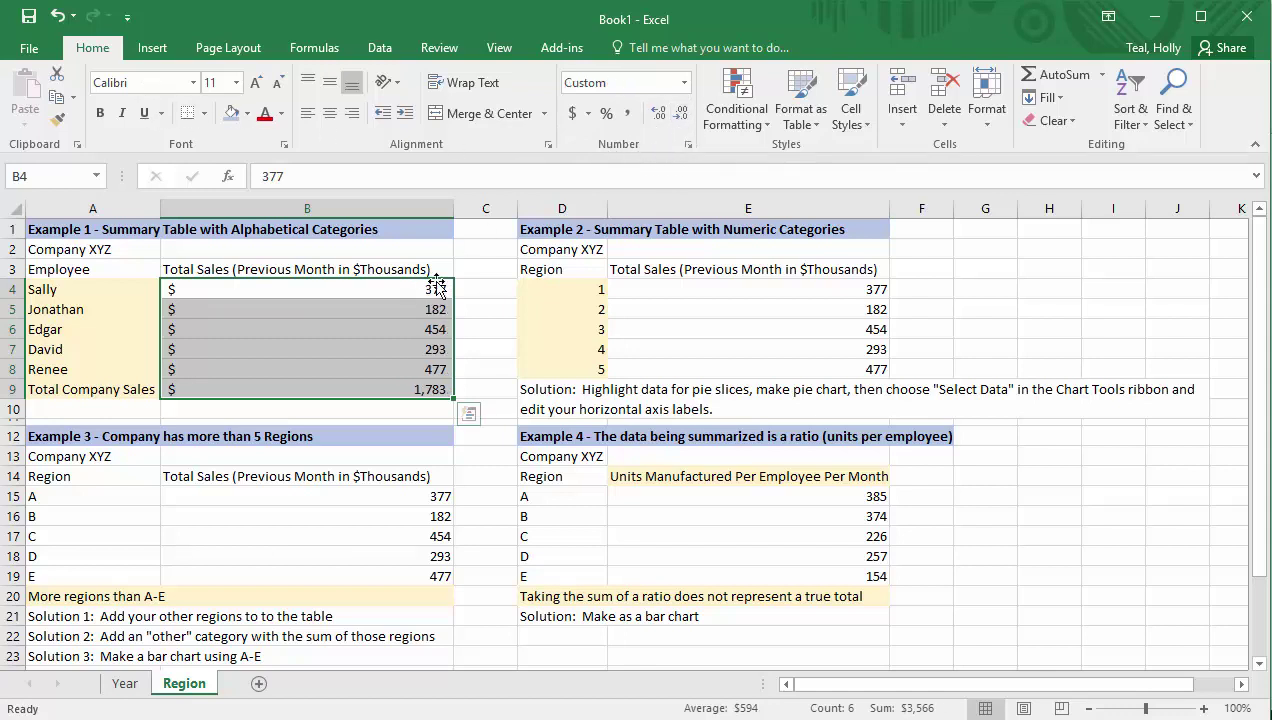
left_click(372, 336)
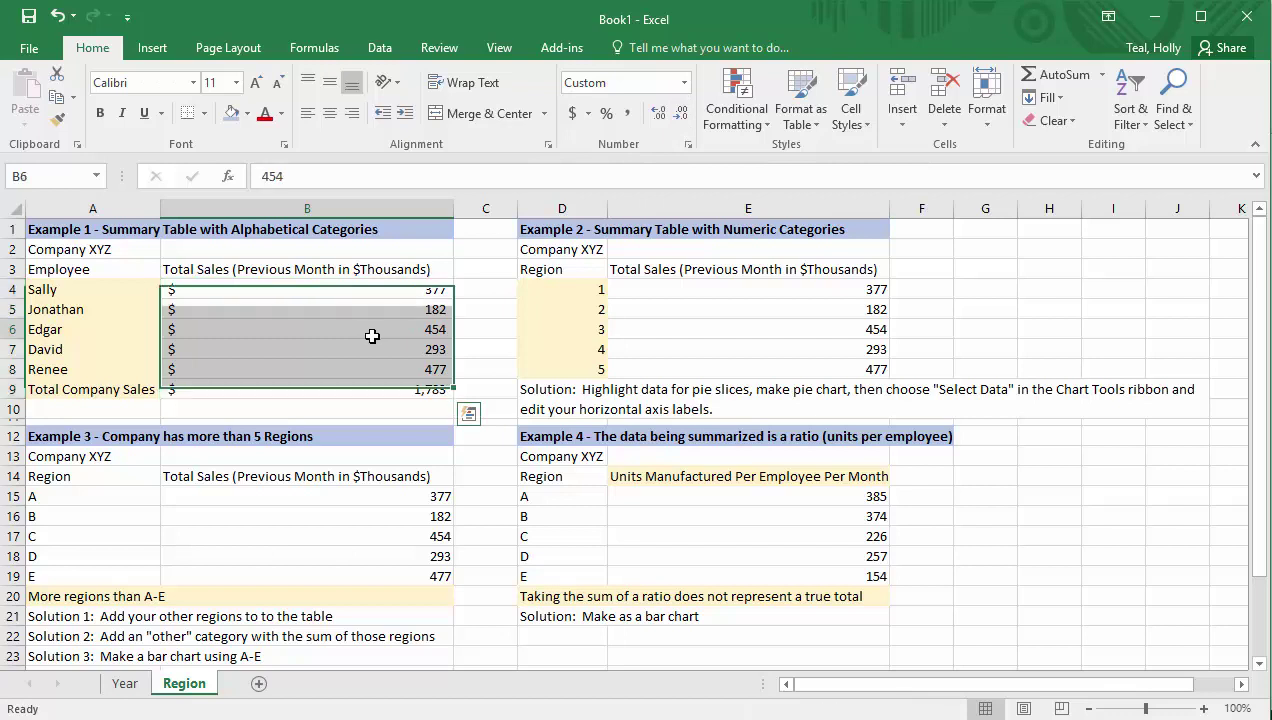
Insert a 2-D pie chart from the Example 1 employee and total sales data in A3:B8.
left_click(93, 267)
left_click_drag(93, 267, 269, 372)
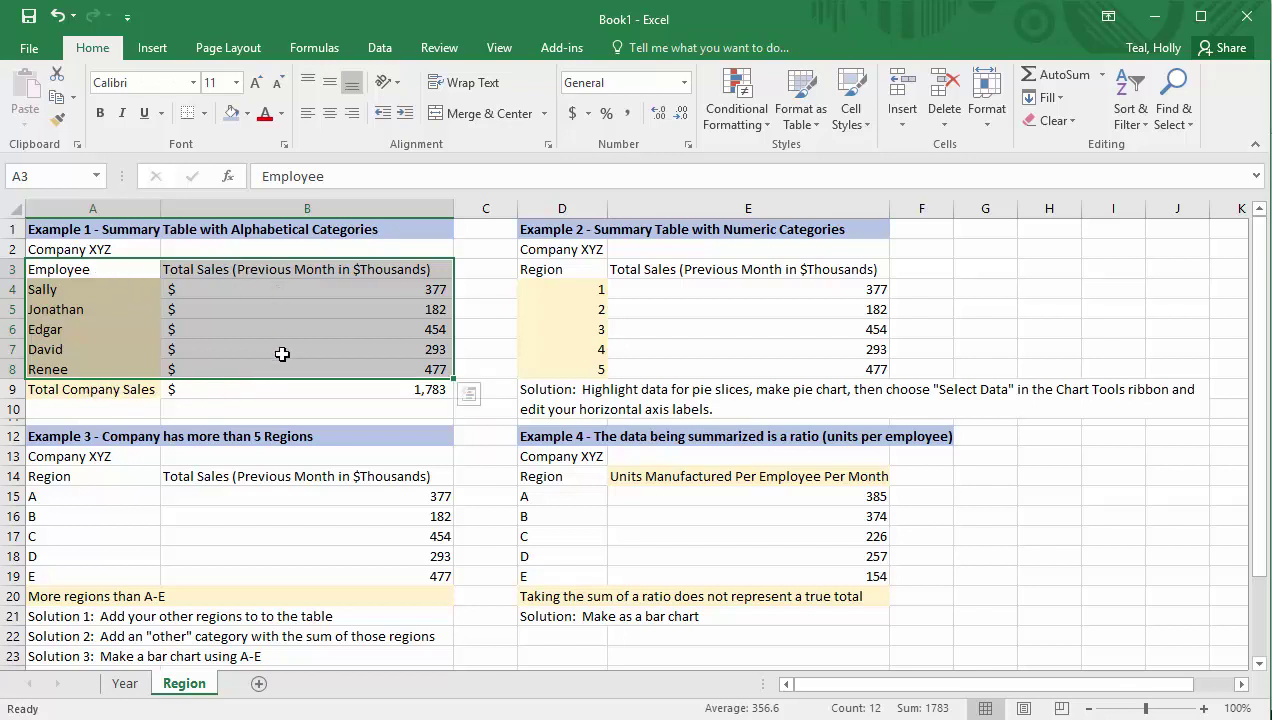
left_click(169, 49)
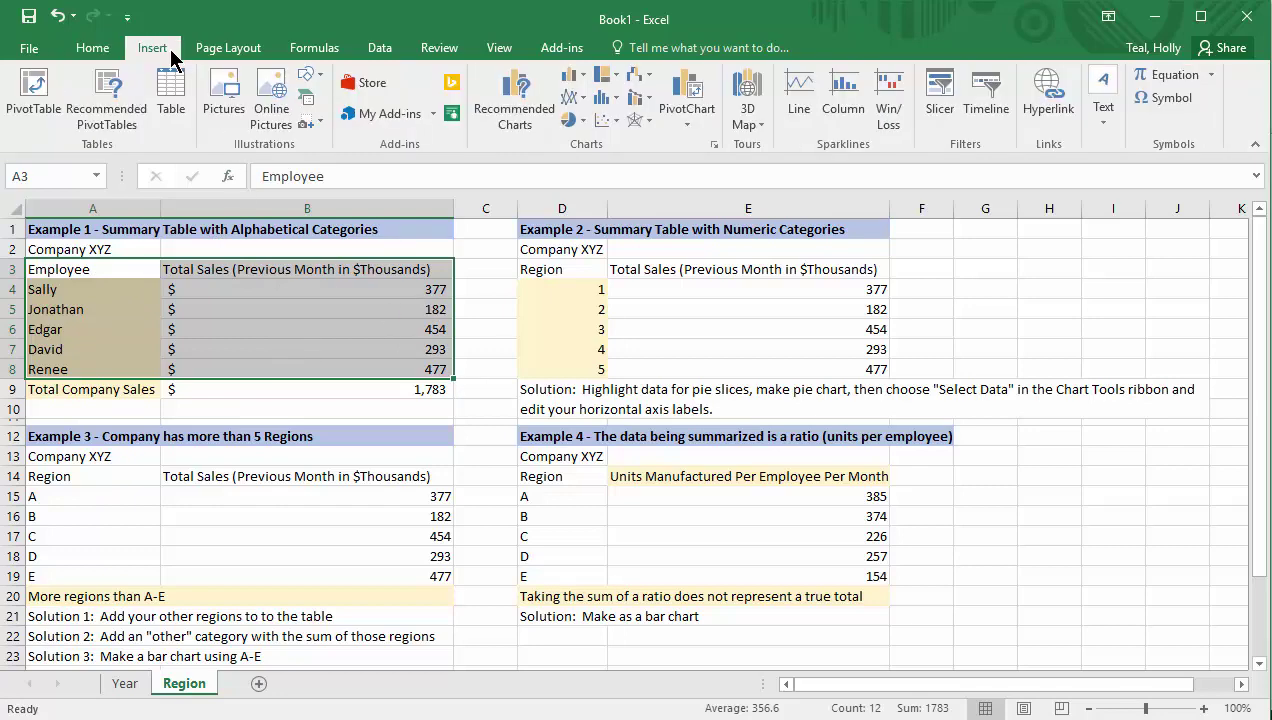
left_click(566, 121)
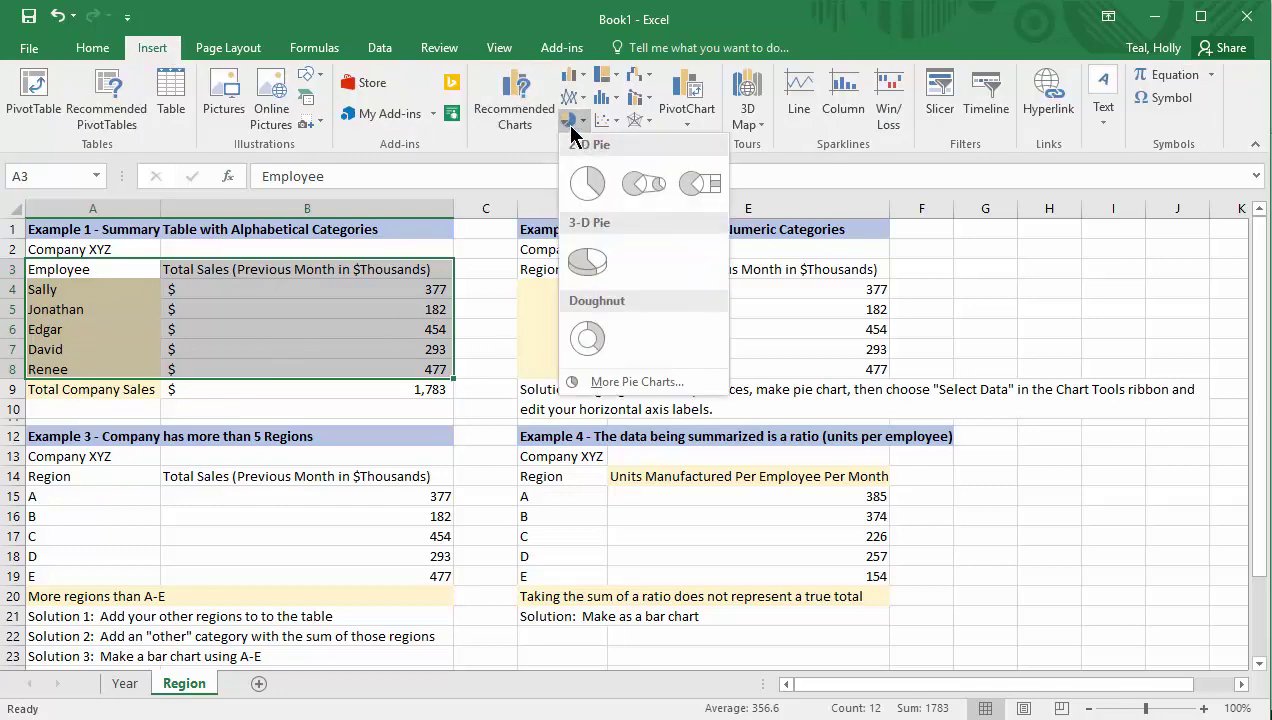
left_click(595, 185)
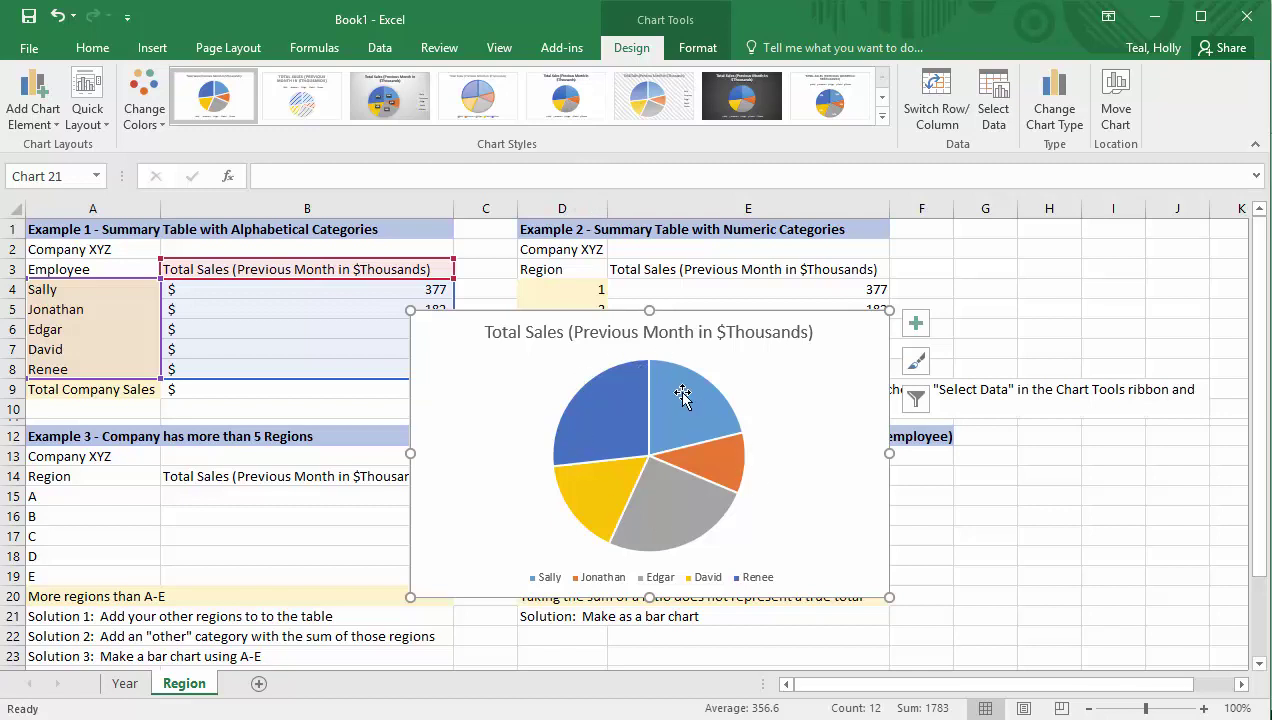
Apply the fifth preset chart style, with a white background, bold title and percentage labels, to the pie chart.
mouse_move(598, 402)
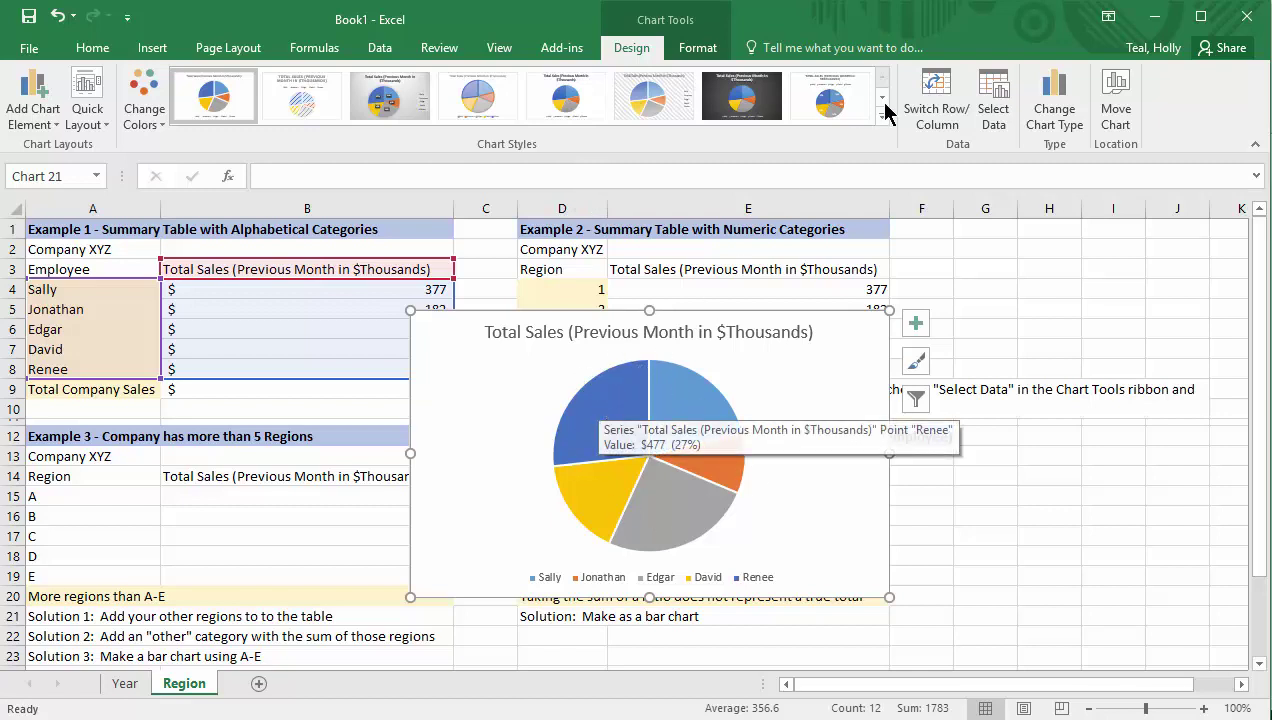
left_click(828, 101)
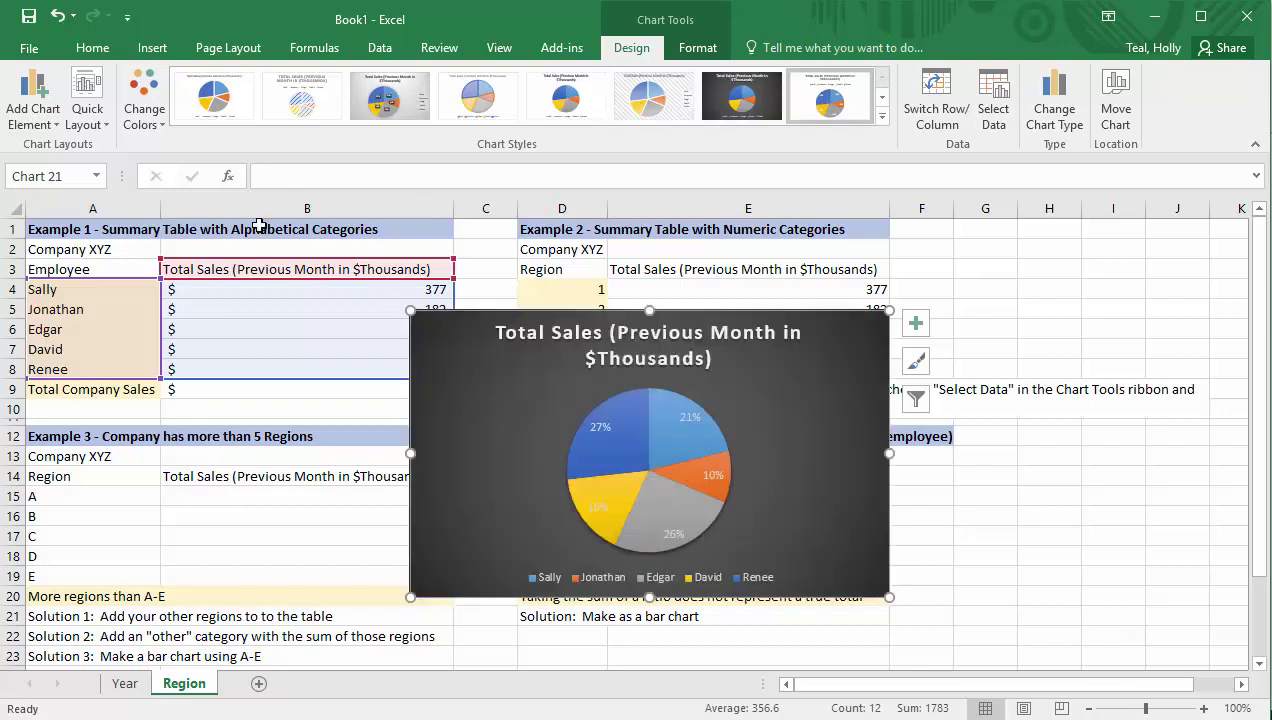
left_click(548, 102)
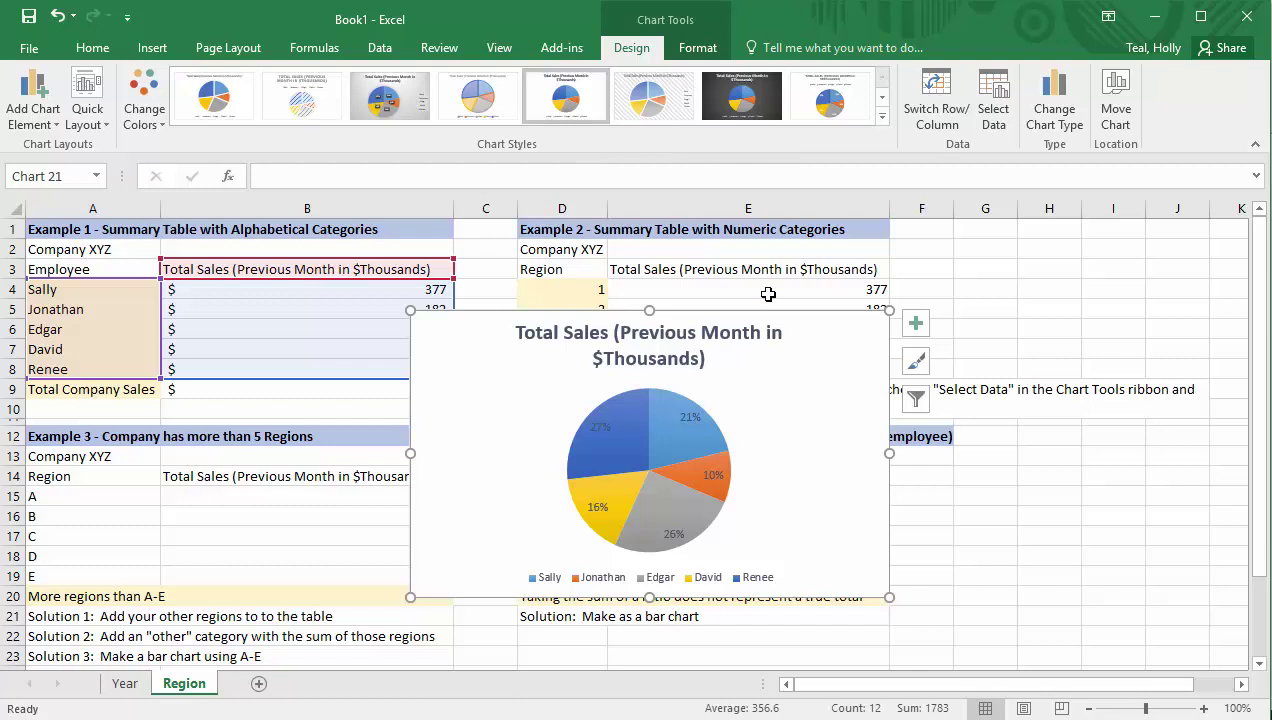
Add category name and value to the pie chart's percentage data labels and position them at Outside End.
left_click(916, 326)
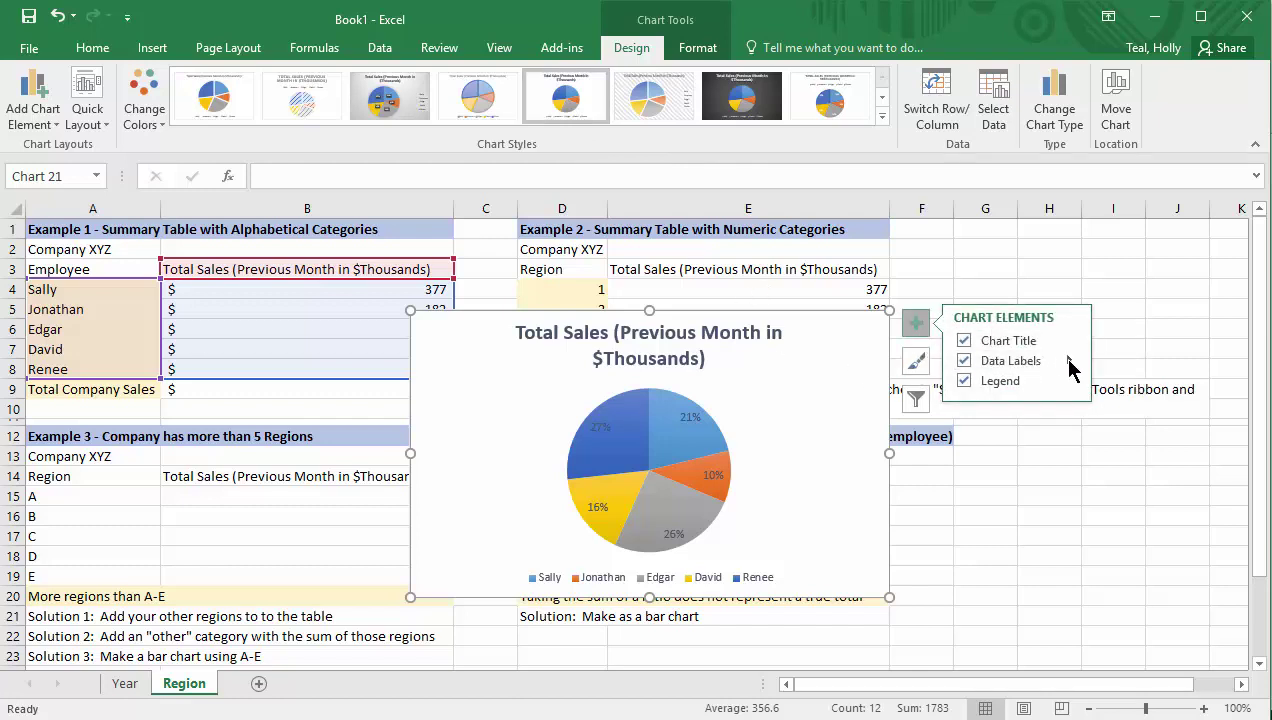
mouse_move(1068, 364)
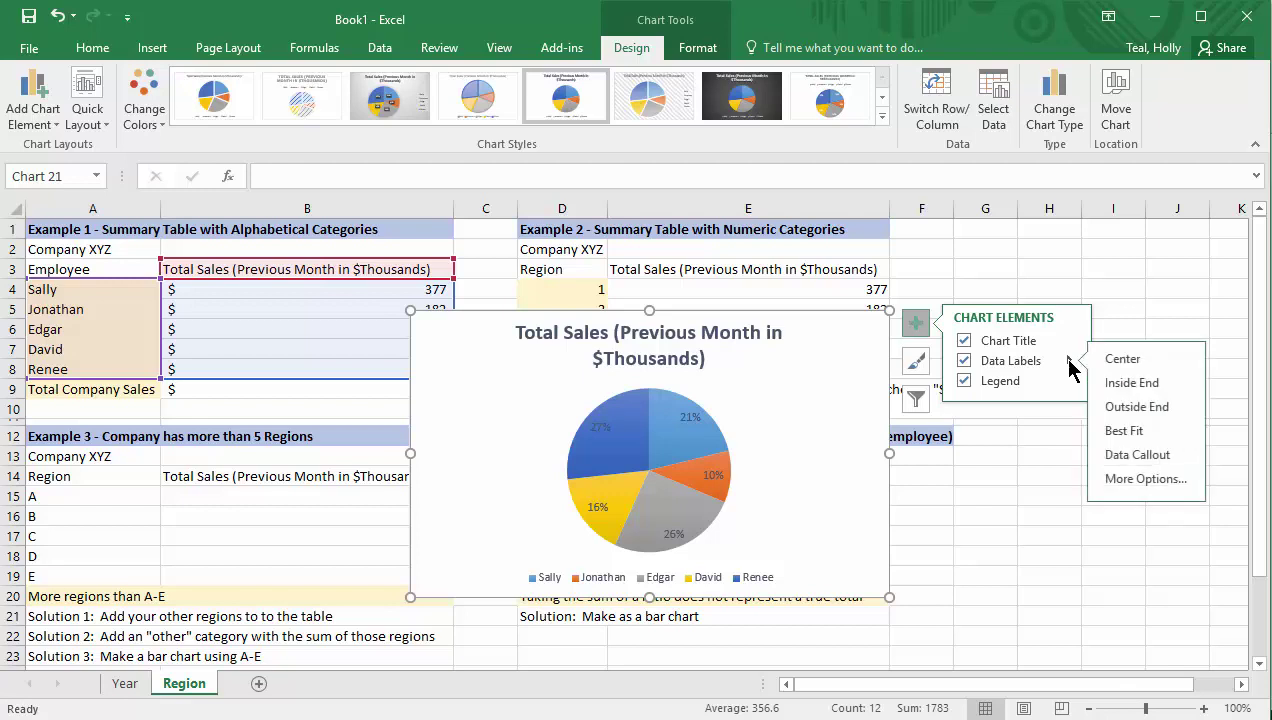
left_click(1151, 479)
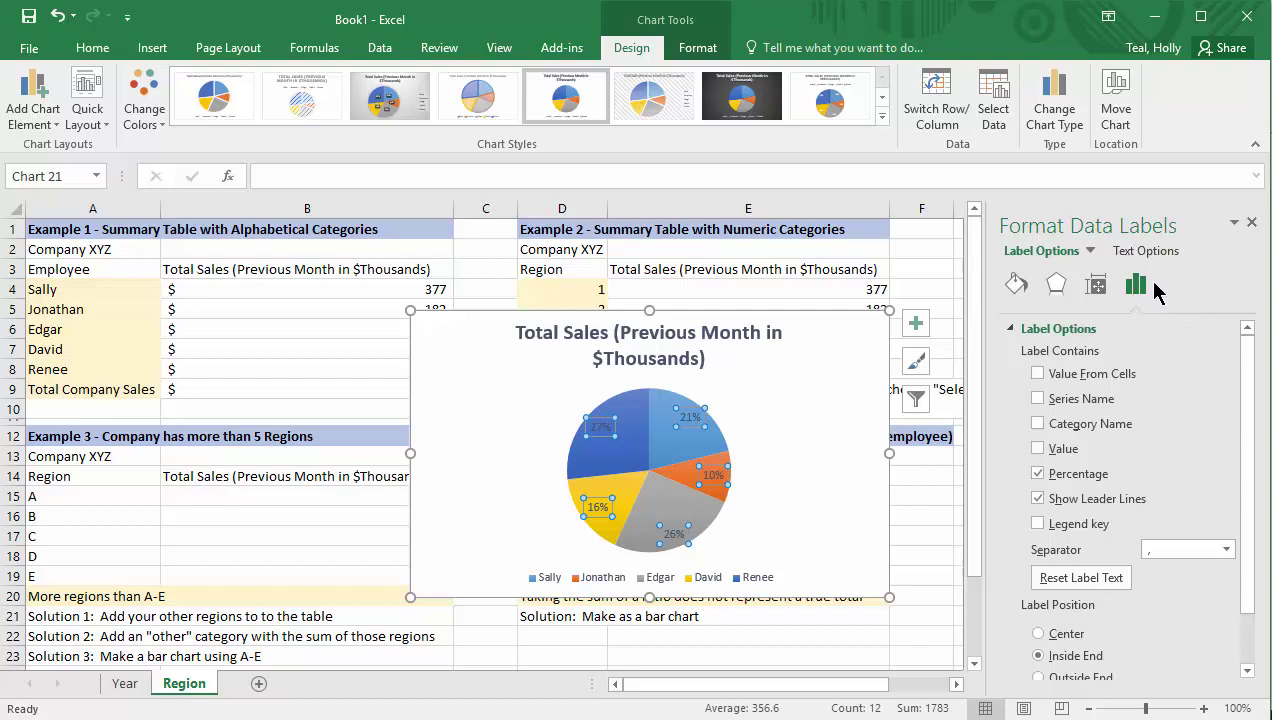
left_click(1038, 424)
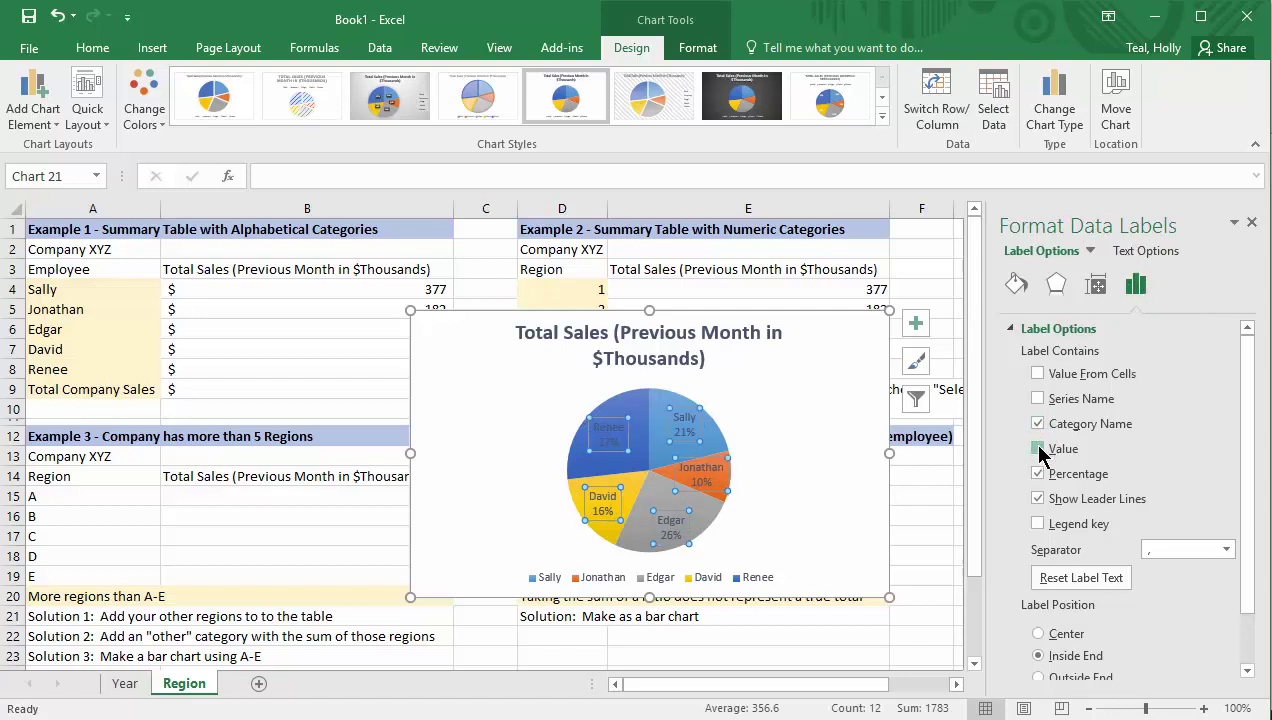
left_click(1038, 449)
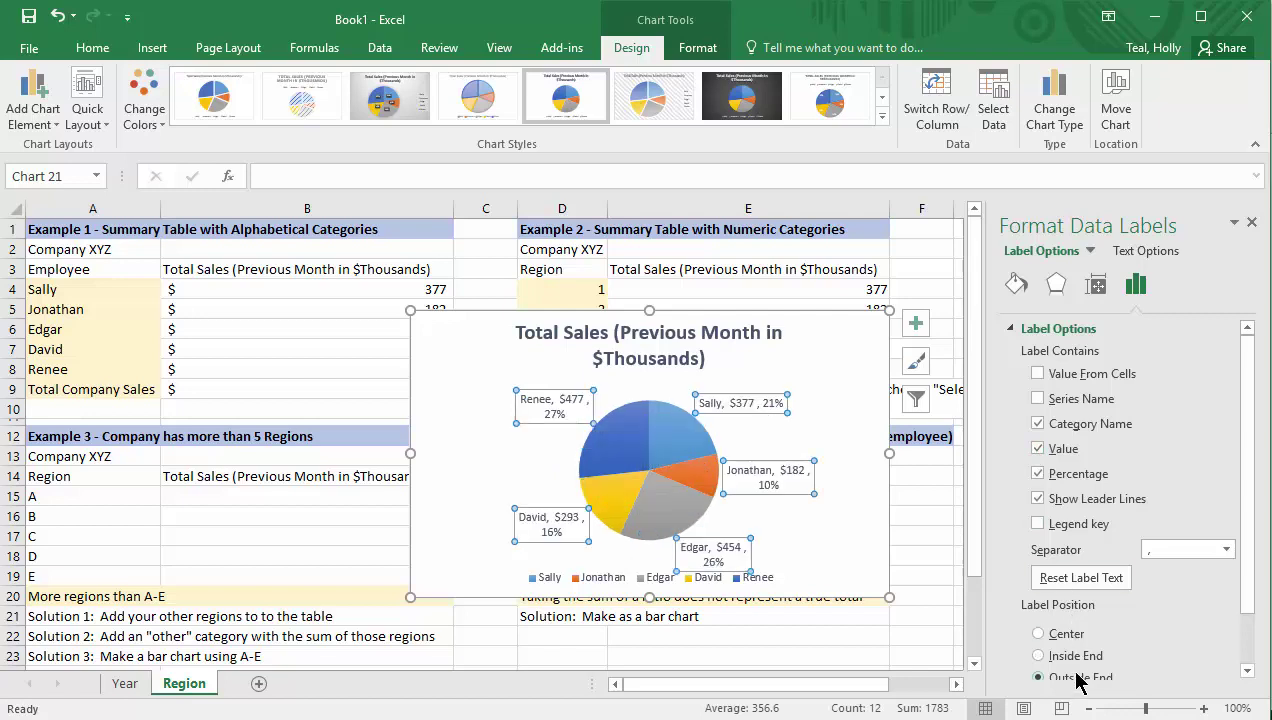
left_click(1251, 227)
Delete the legend from the employee sales pie chart.
left_click(822, 566)
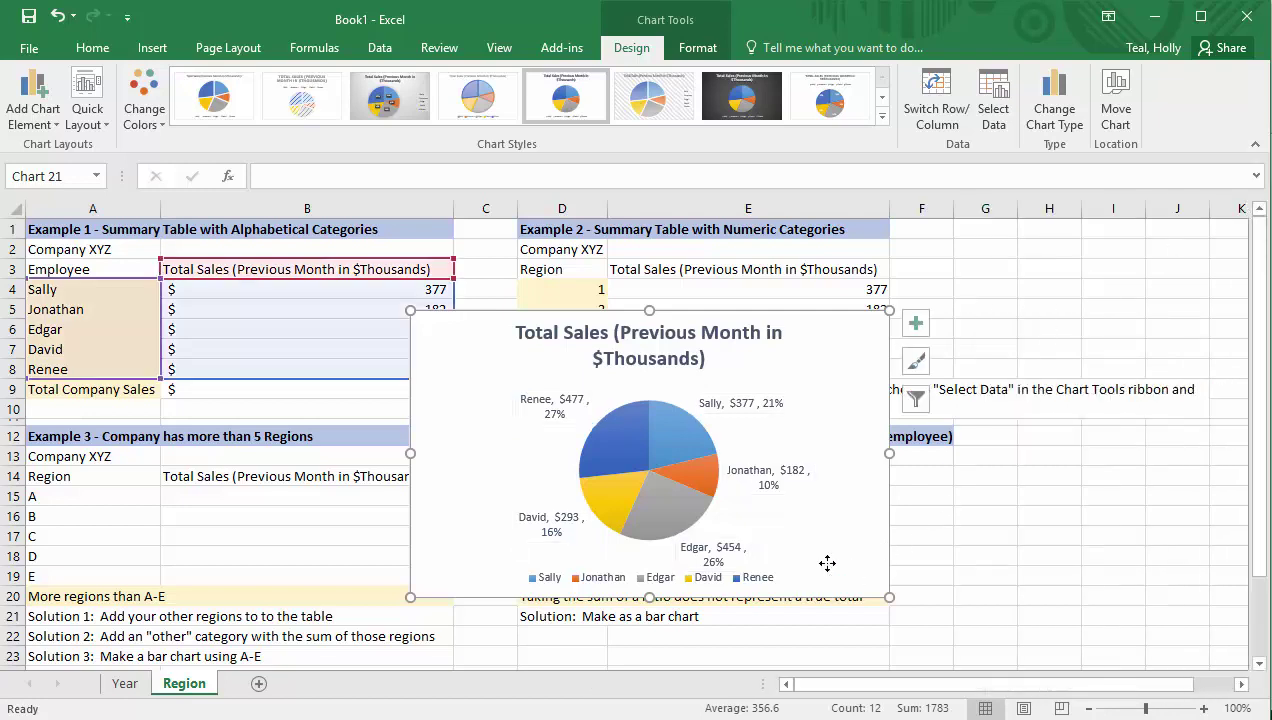
left_click(550, 583)
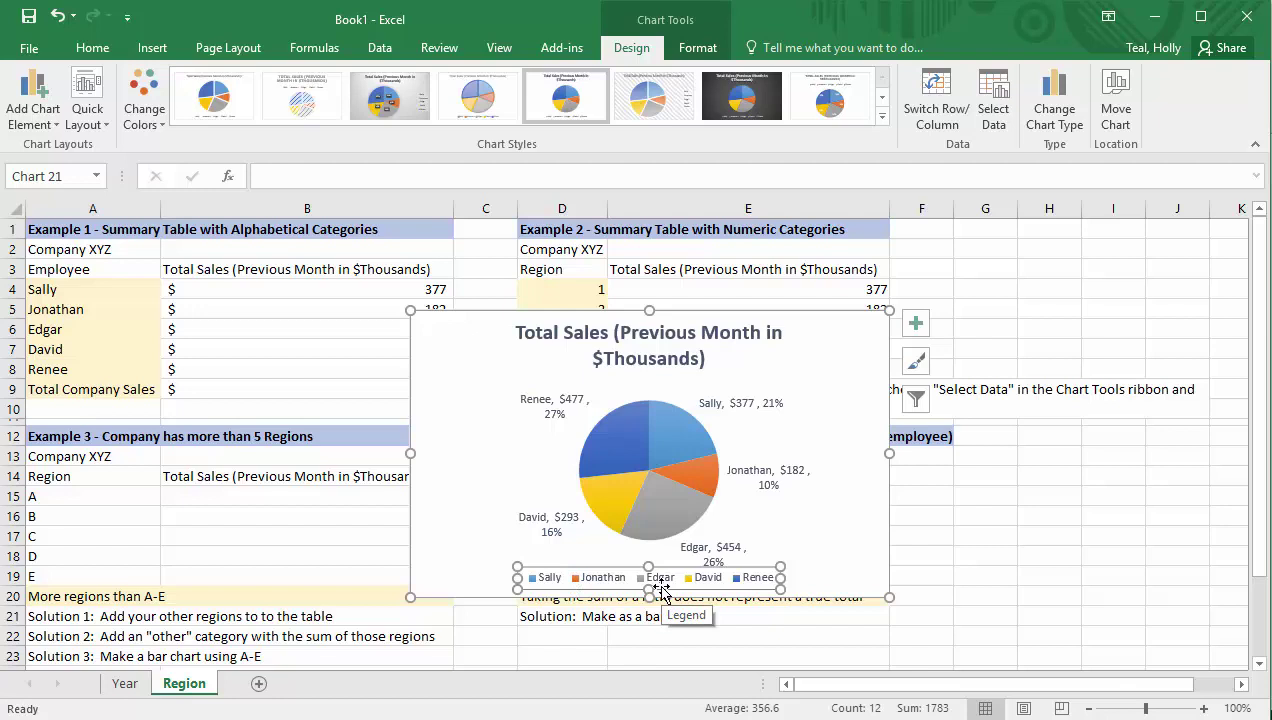
key("Delete")
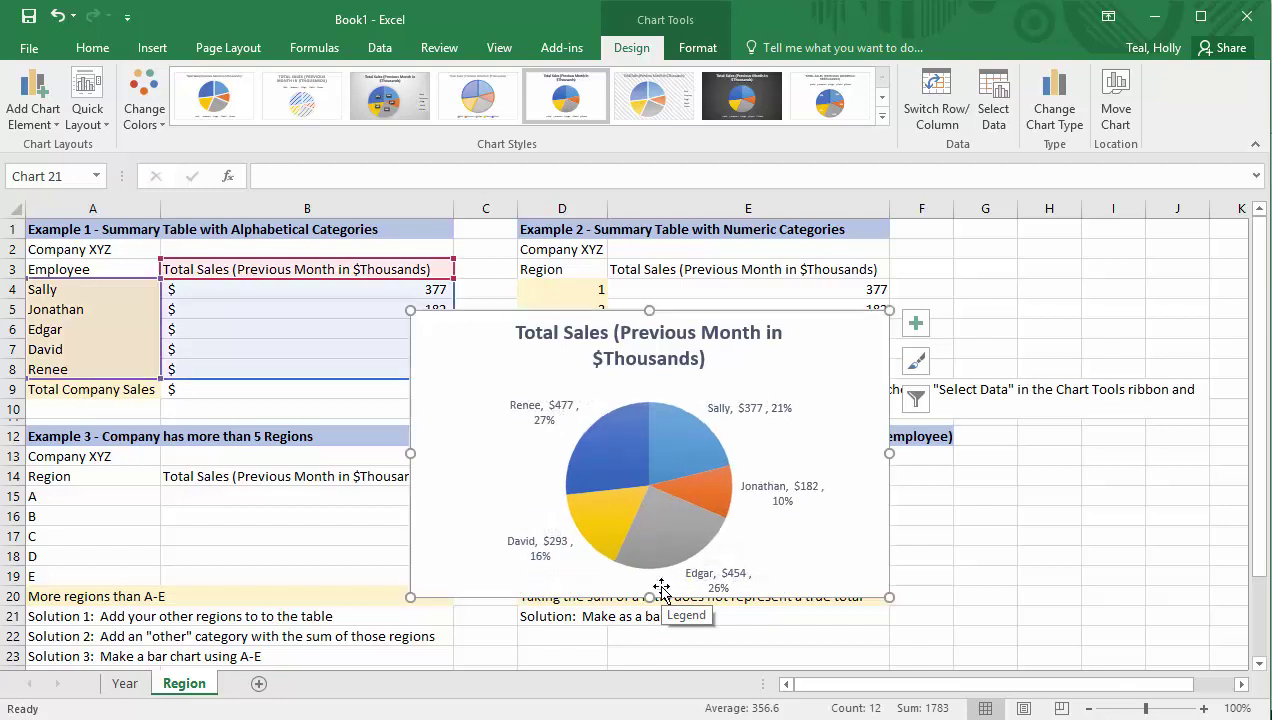
Change the pie chart's title to "Previous Month Sales in $Thousands" and move the chart off the data tables.
double_click(639, 338)
left_click_drag(620, 333, 457, 334)
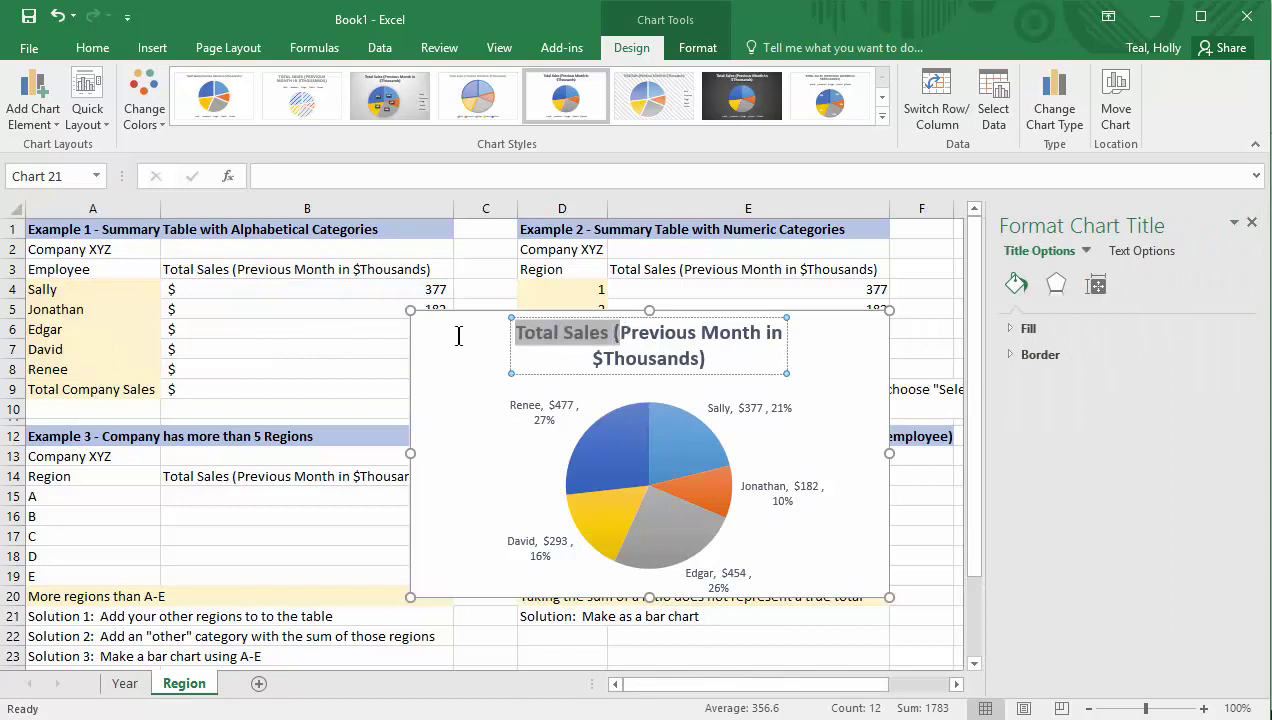
key("Delete")
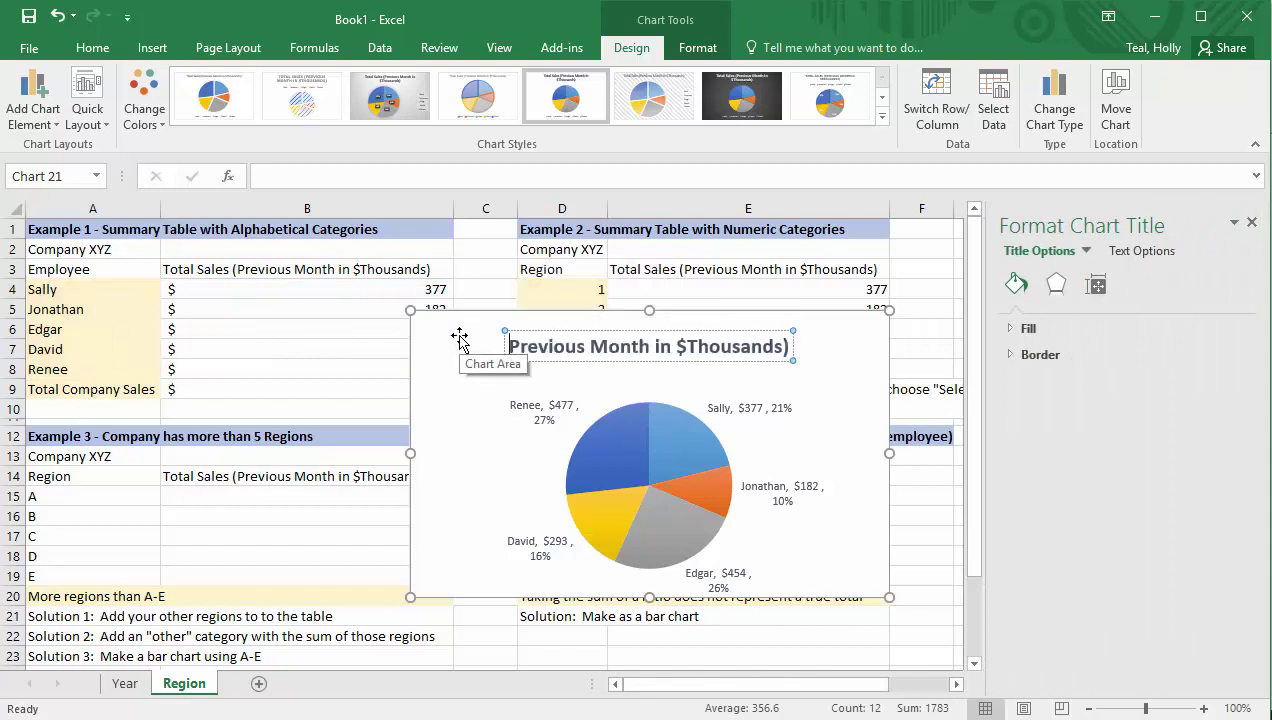
left_click(783, 346)
key("Delete")
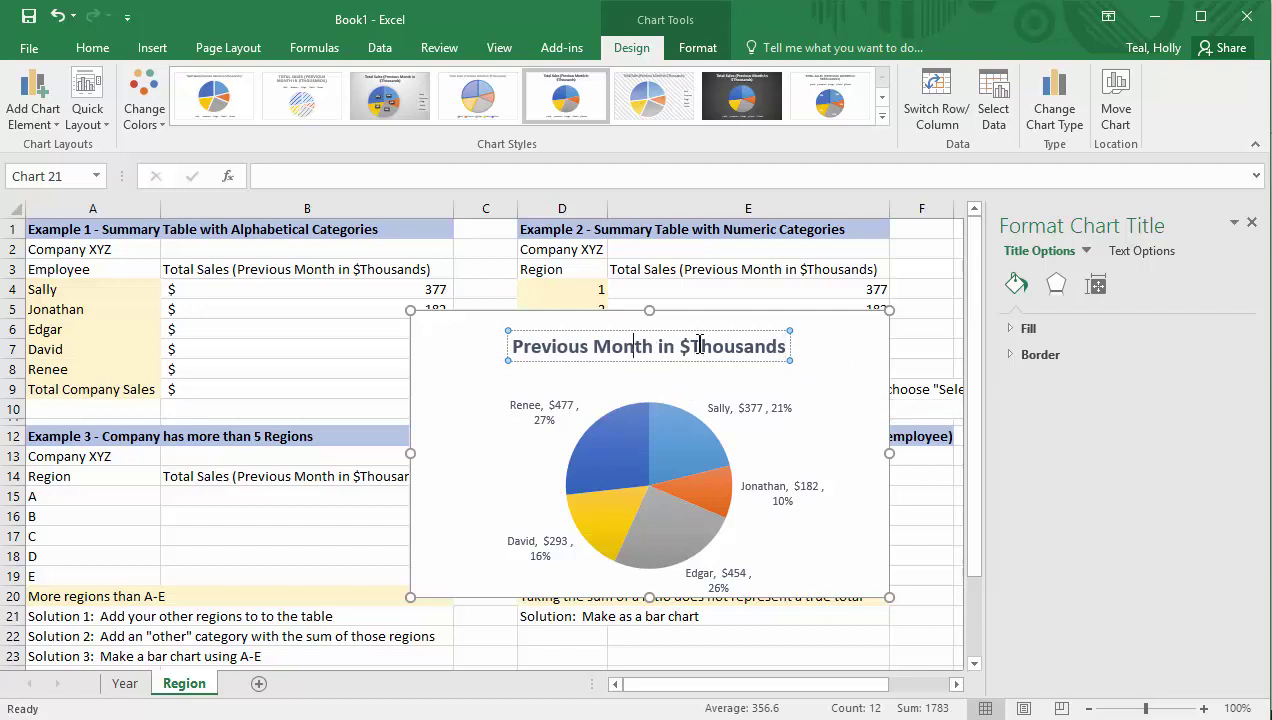
type("Sales")
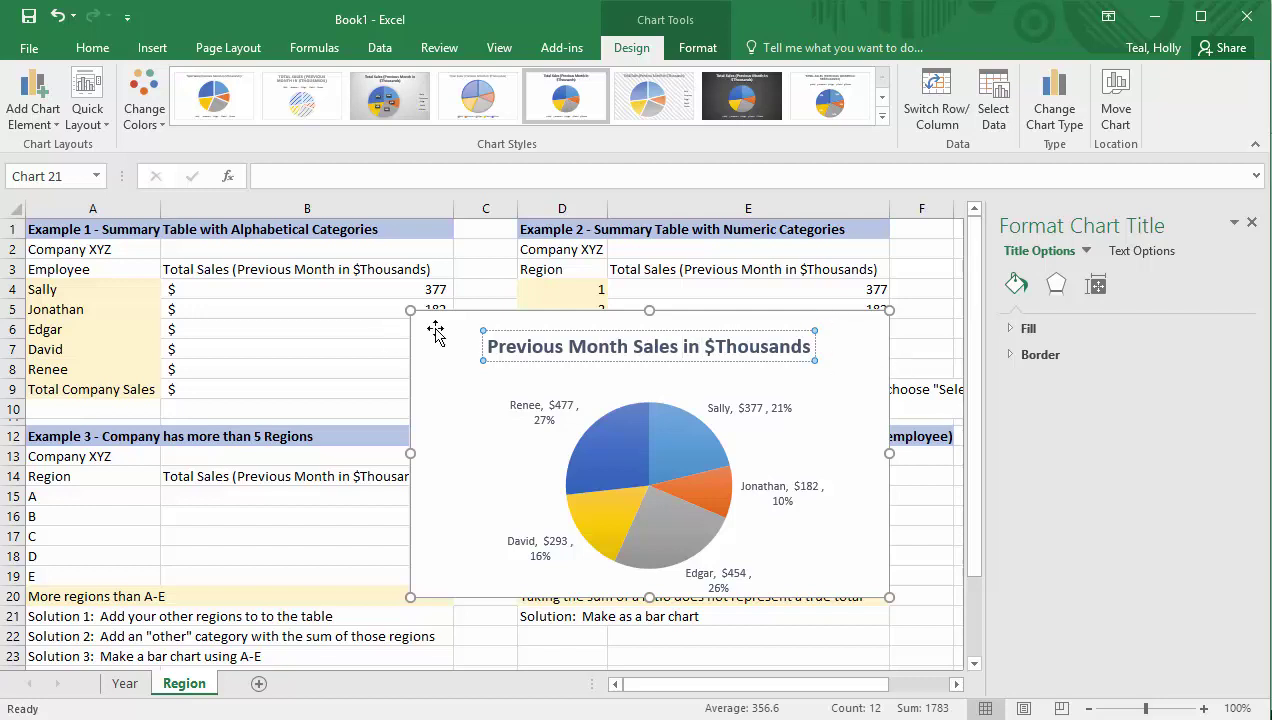
left_click_drag(433, 331, 618, 664)
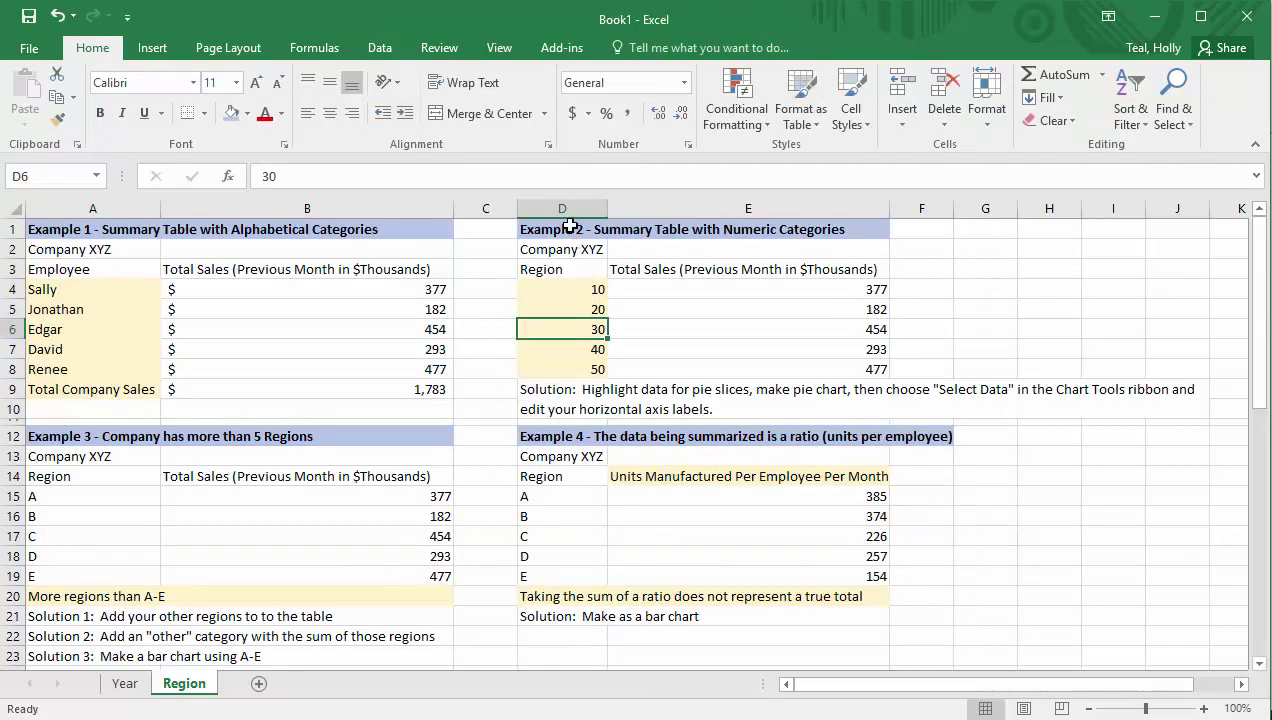
left_click_drag(575, 228, 747, 366)
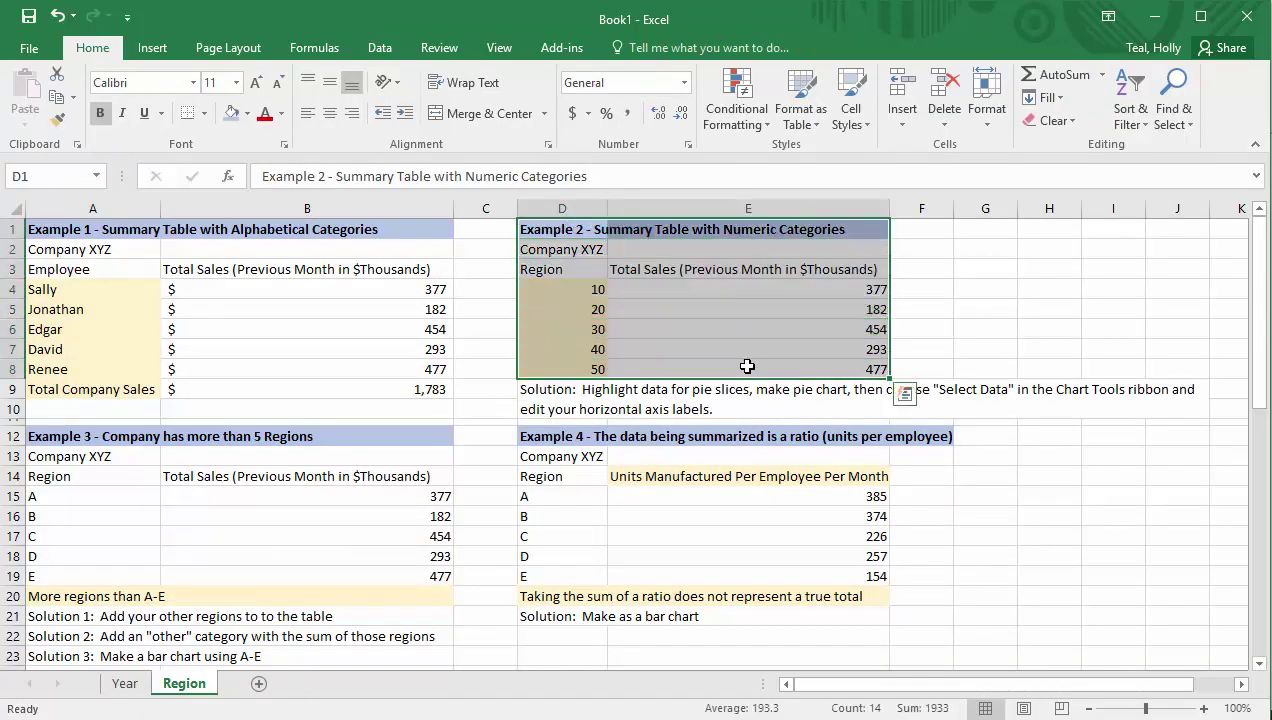
left_click_drag(565, 269, 565, 375)
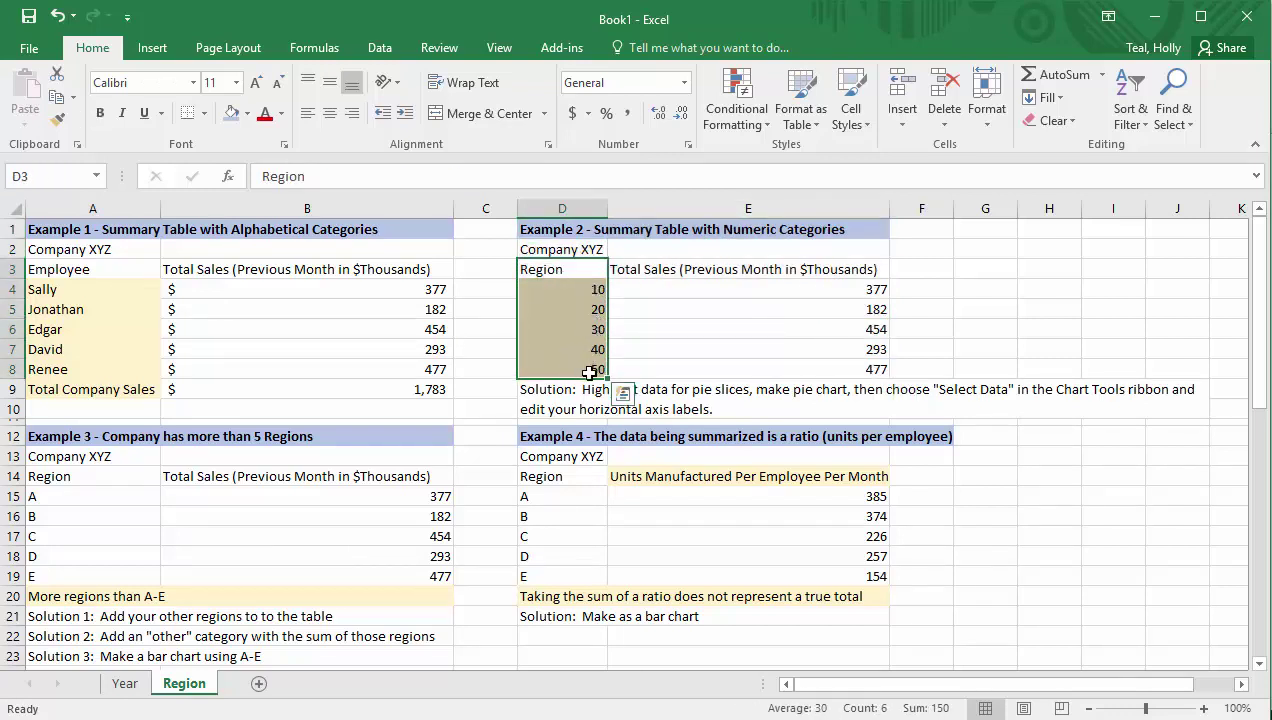
left_click(708, 402)
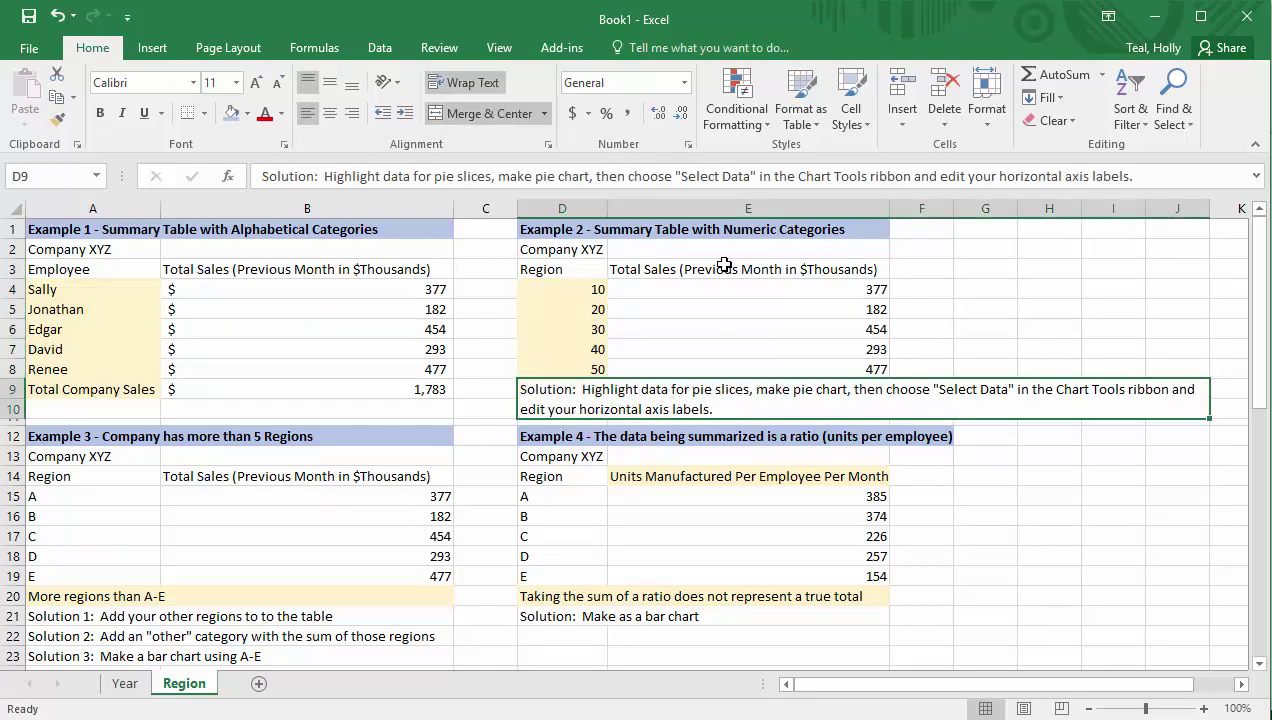
Insert a 2-D pie chart from the Example 2 sales column E3:E8 and move it clear of that table.
left_click_drag(721, 268, 730, 370)
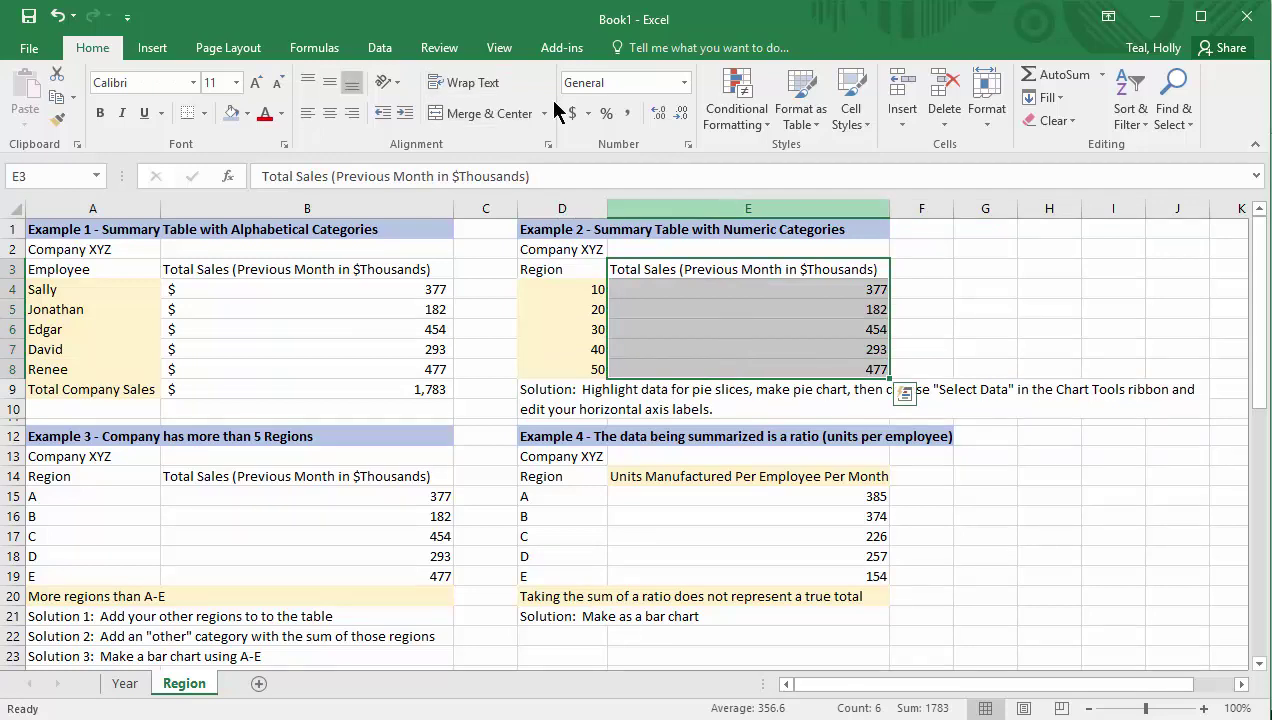
left_click(160, 50)
left_click(572, 119)
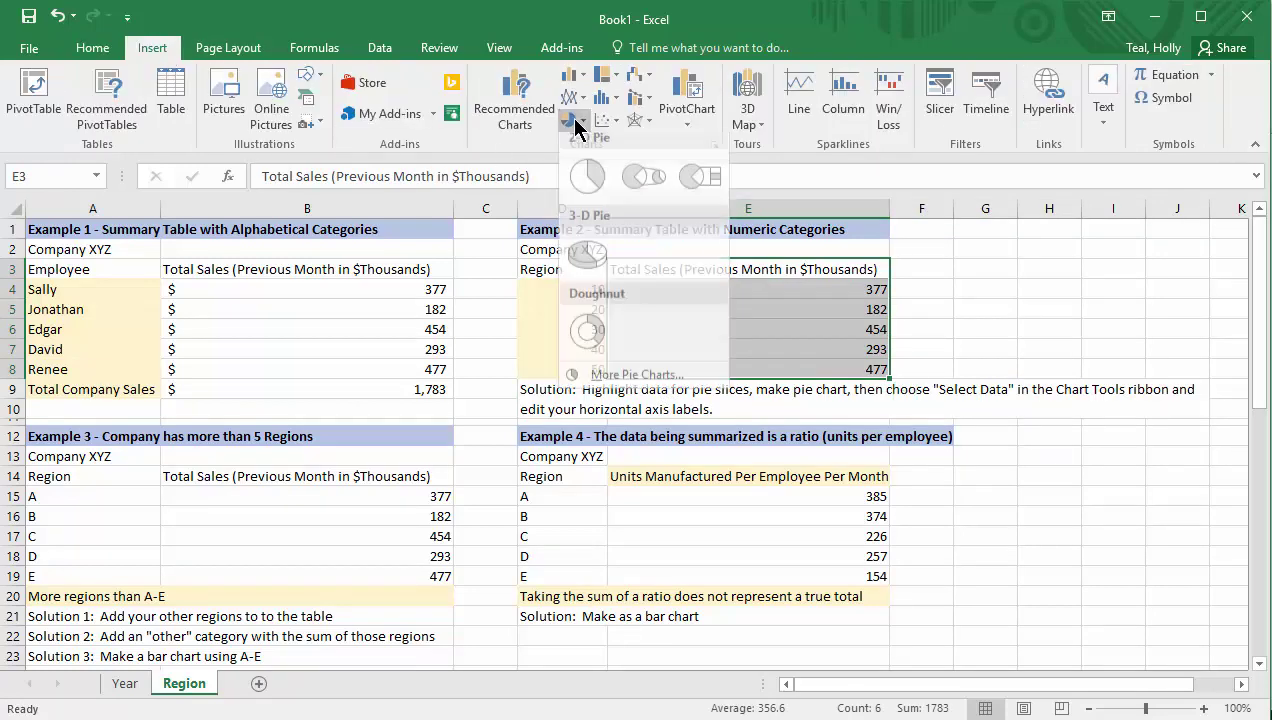
left_click(588, 177)
left_click_drag(840, 332, 530, 358)
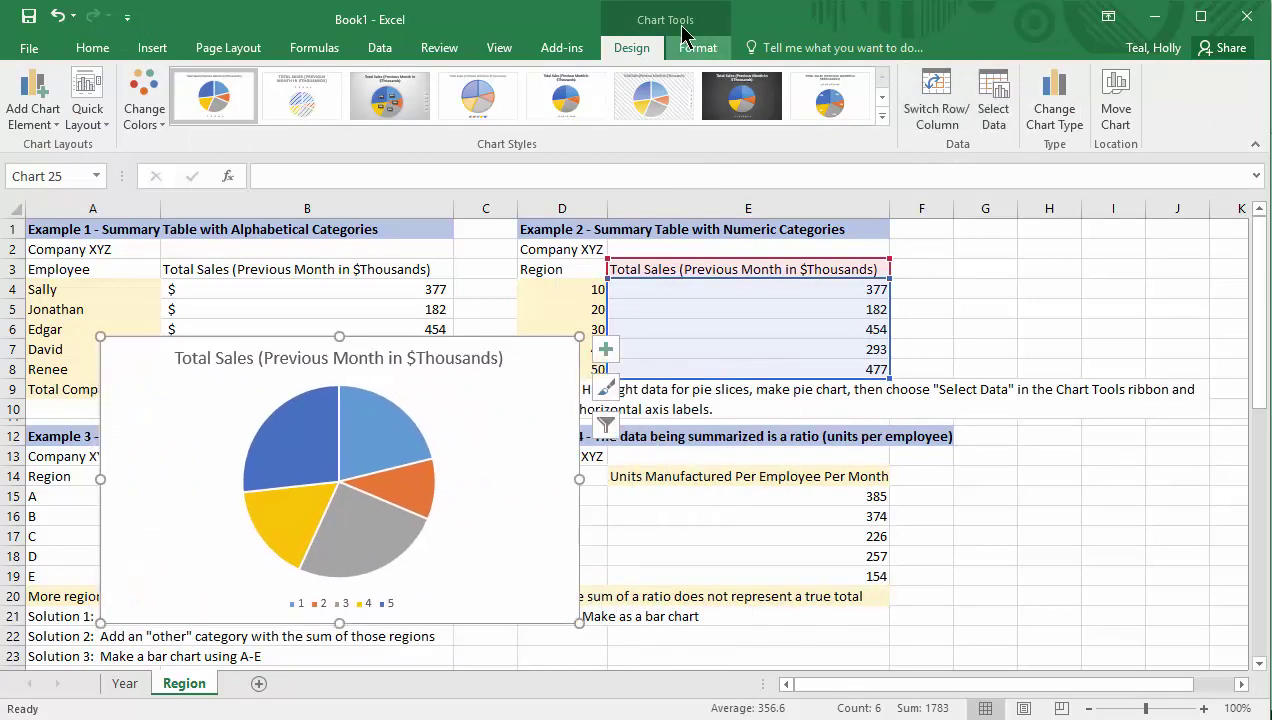
Set the region pie chart's horizontal category axis labels to the Example 2 region numbers in D4:D8.
left_click(993, 112)
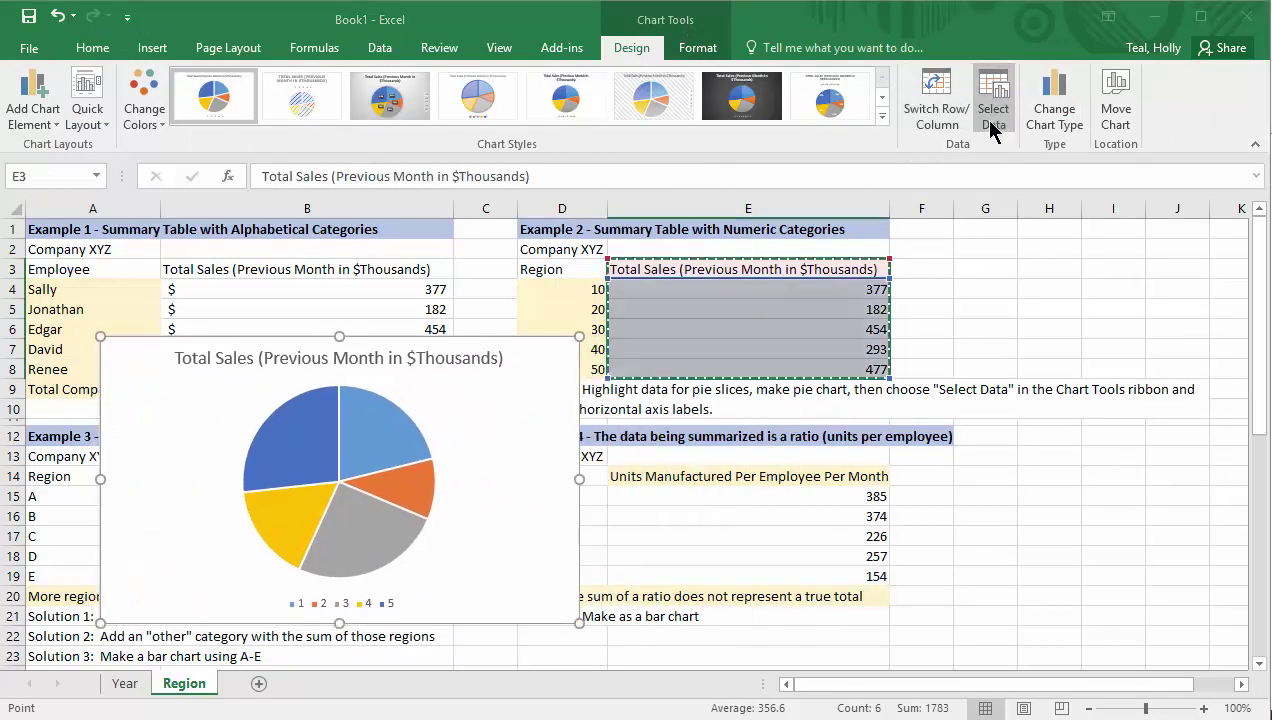
left_click(885, 375)
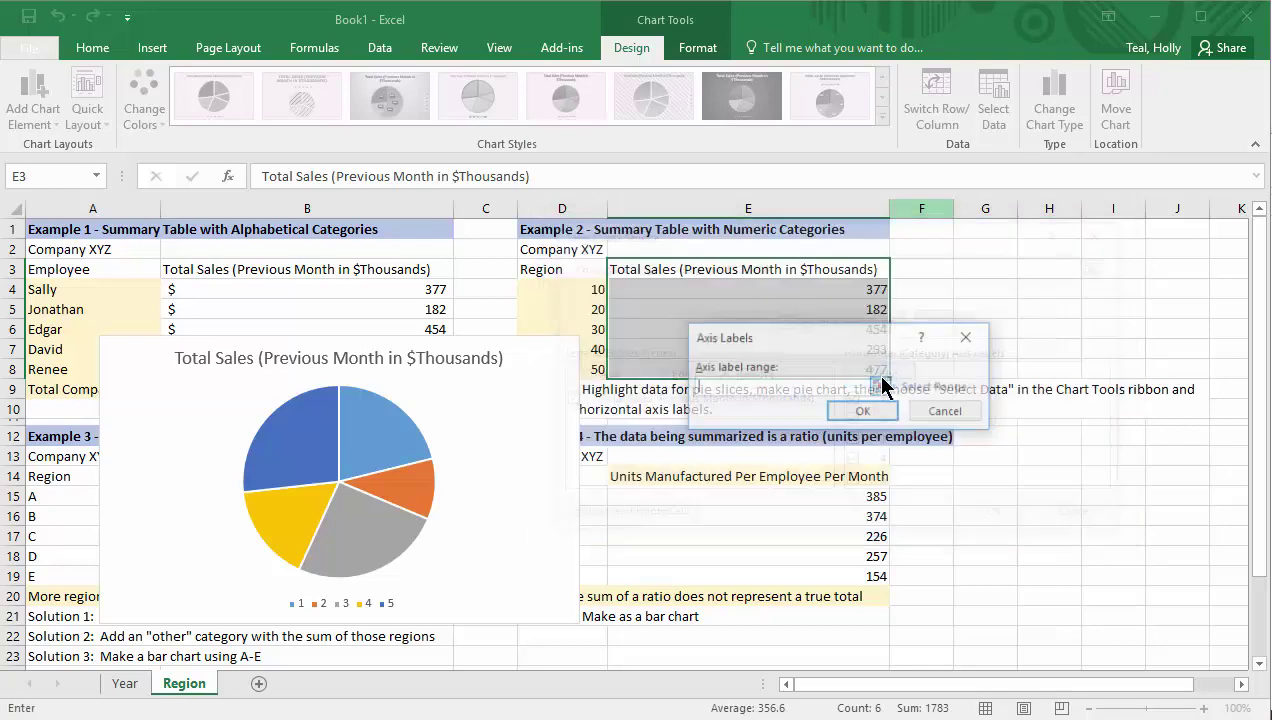
left_click_drag(583, 294, 588, 369)
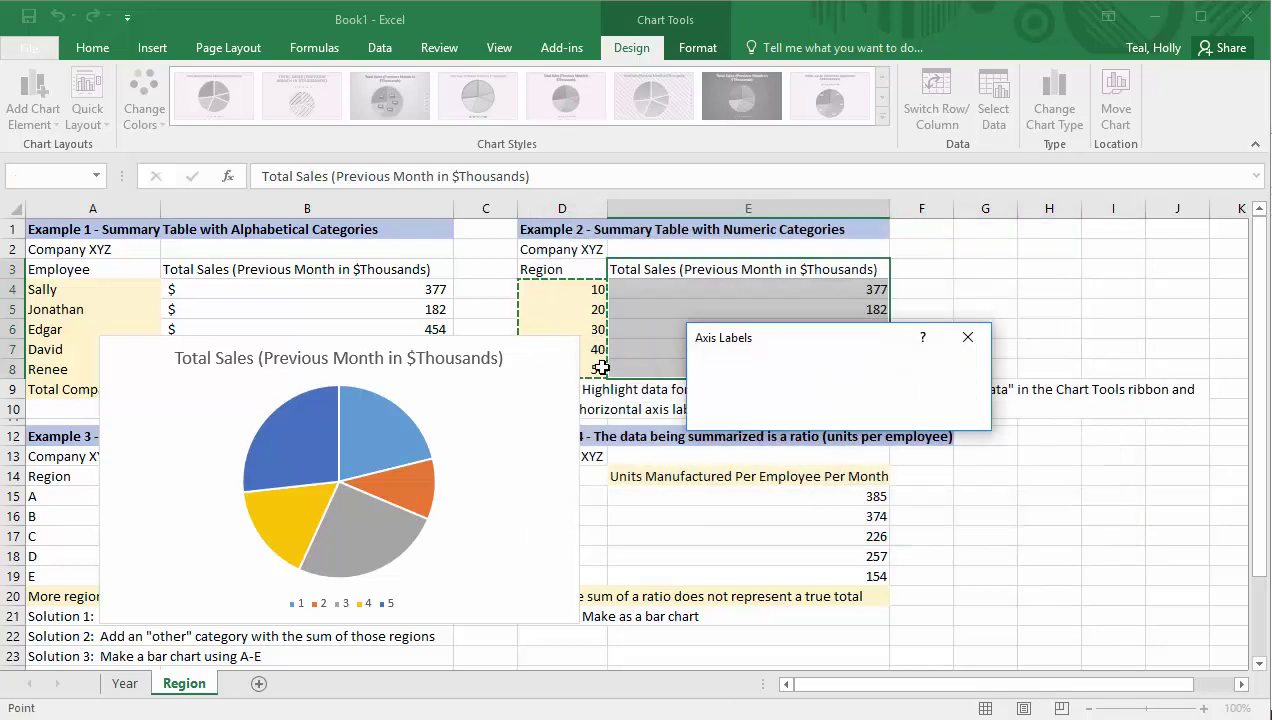
left_click(865, 415)
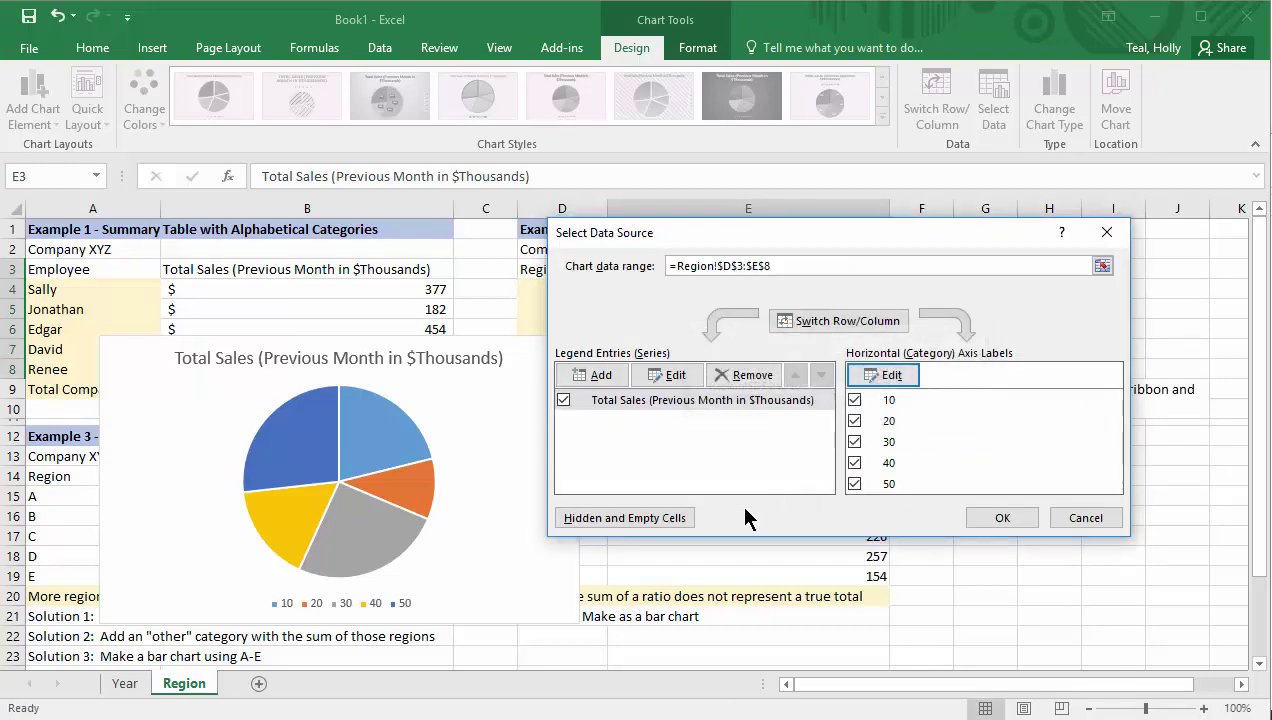
left_click(988, 519)
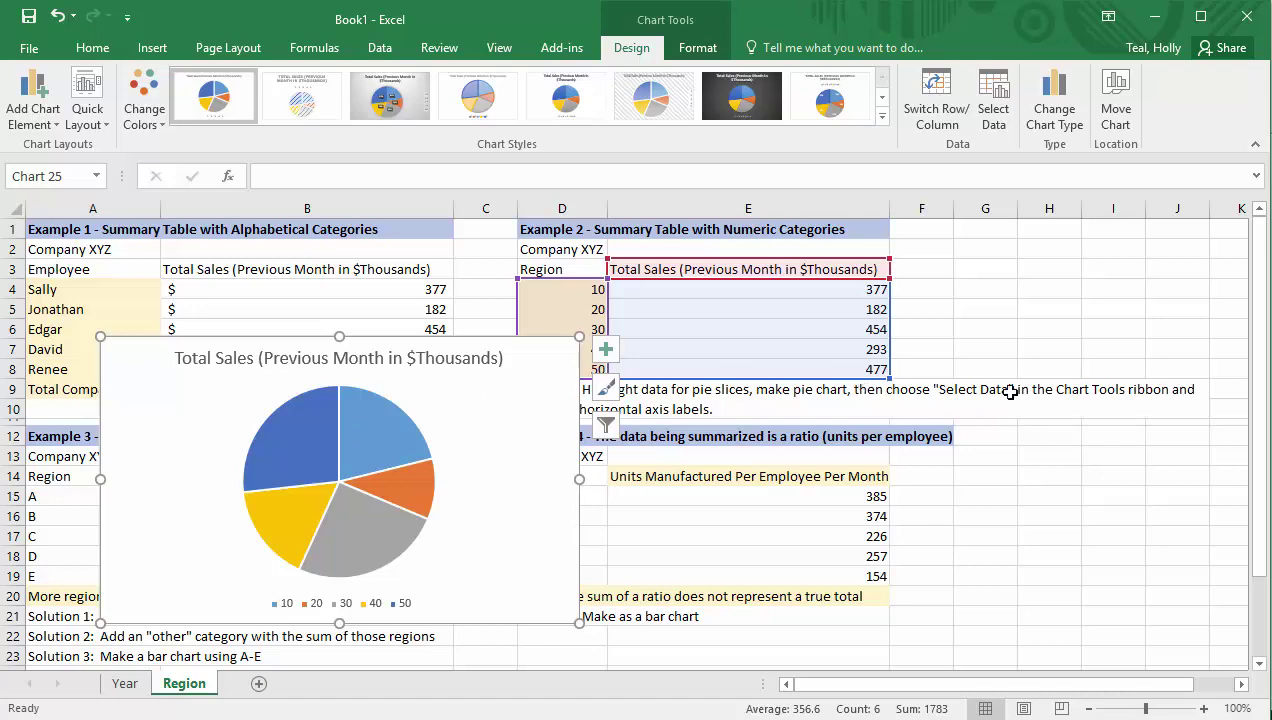
Try a 2-D pie chart built from both Example 2 columns, D3:E8, and delete that trial chart.
left_click(1045, 305)
left_click_drag(570, 270, 690, 372)
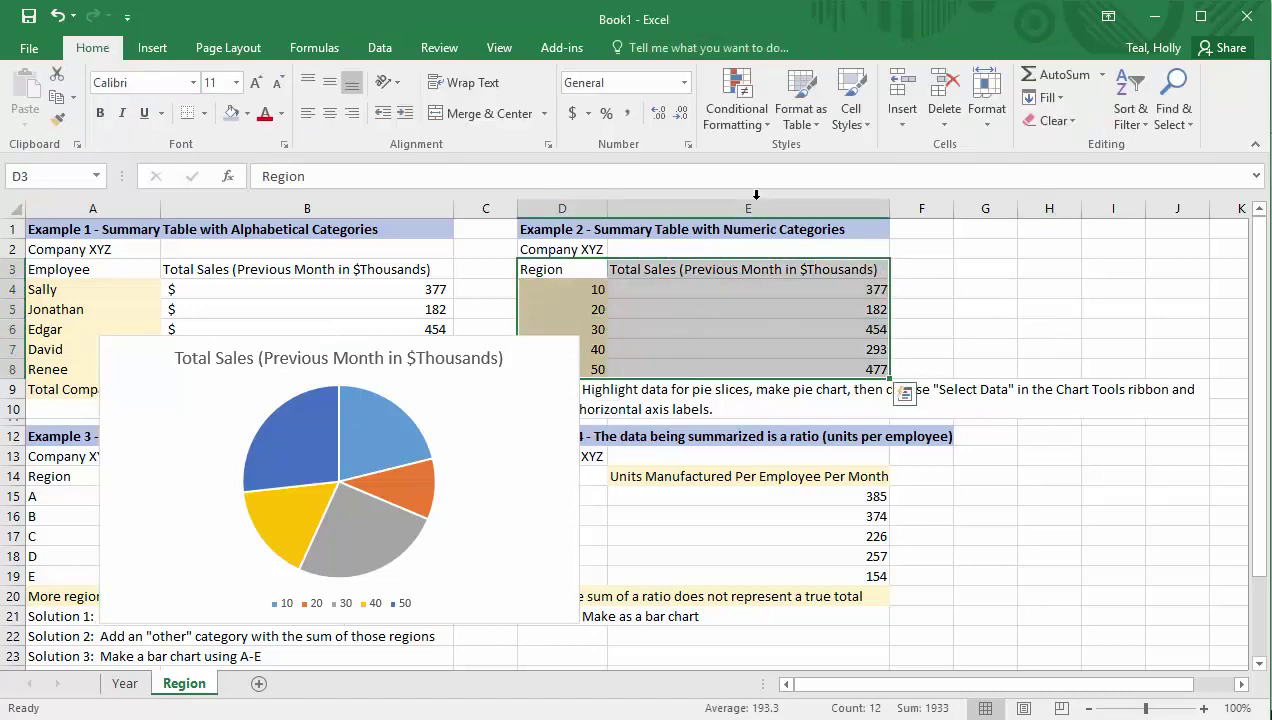
left_click(160, 52)
left_click(570, 120)
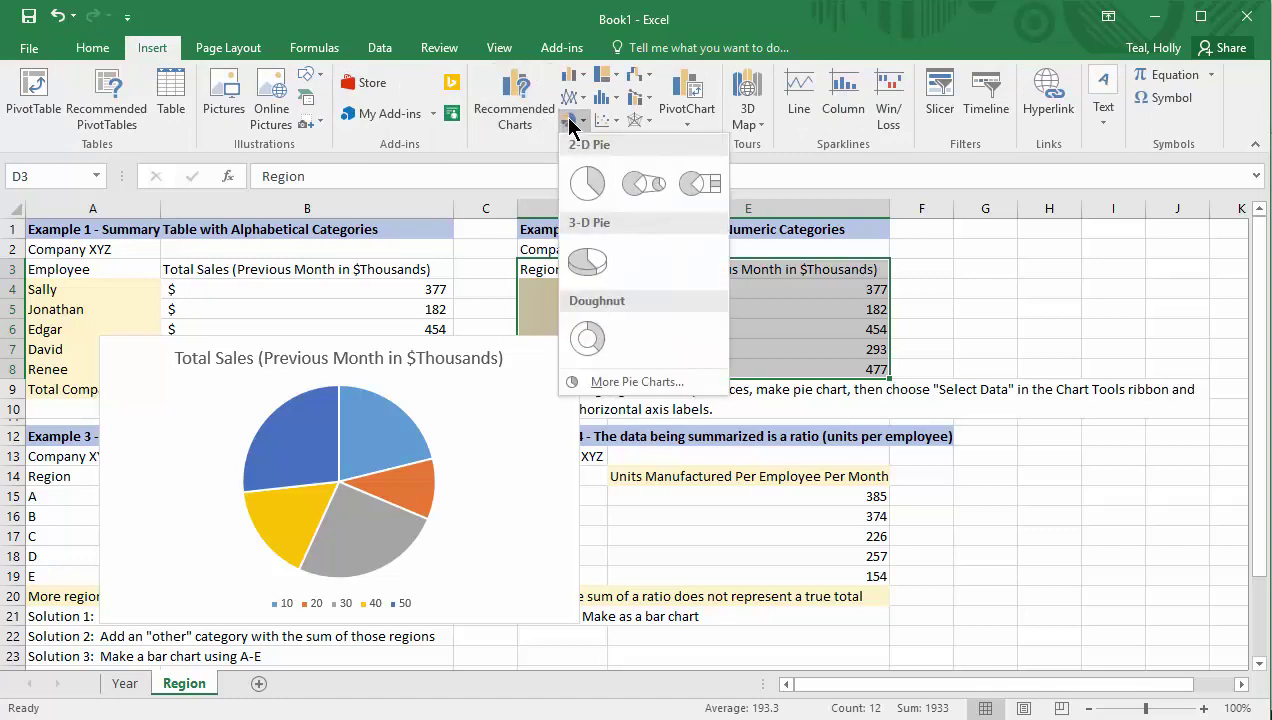
left_click(584, 182)
left_click_drag(540, 349, 695, 345)
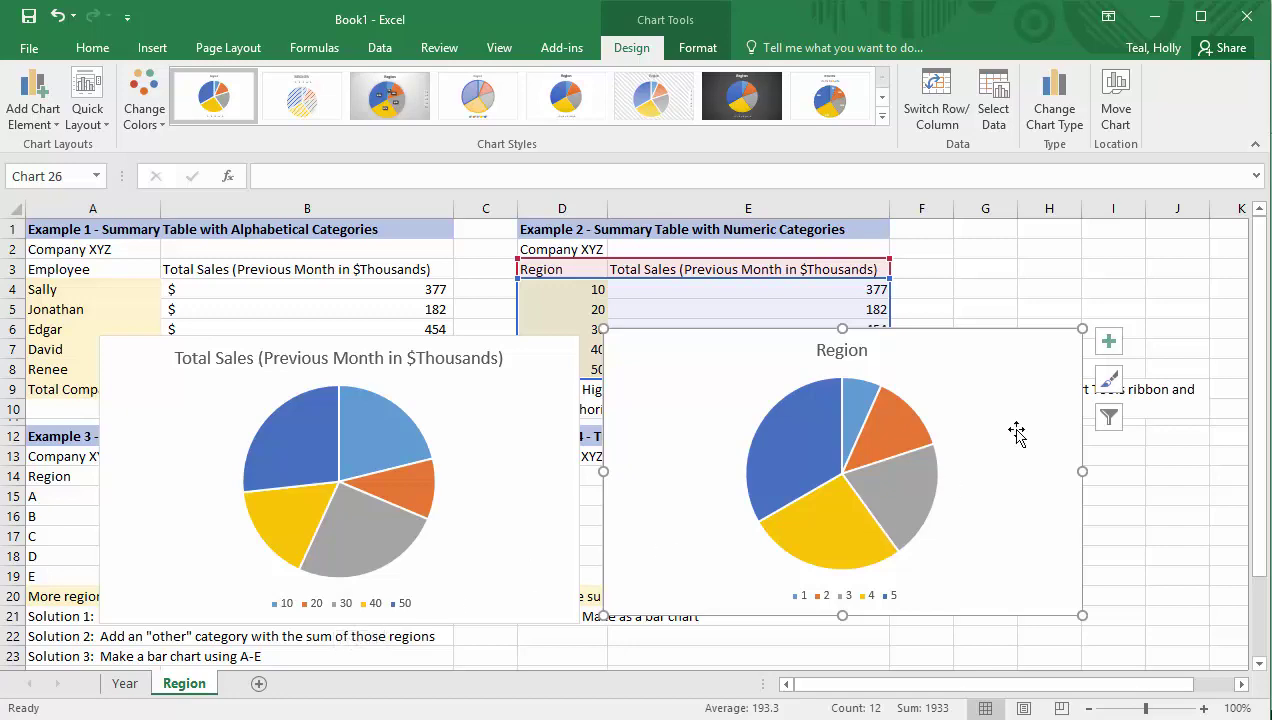
key("Delete")
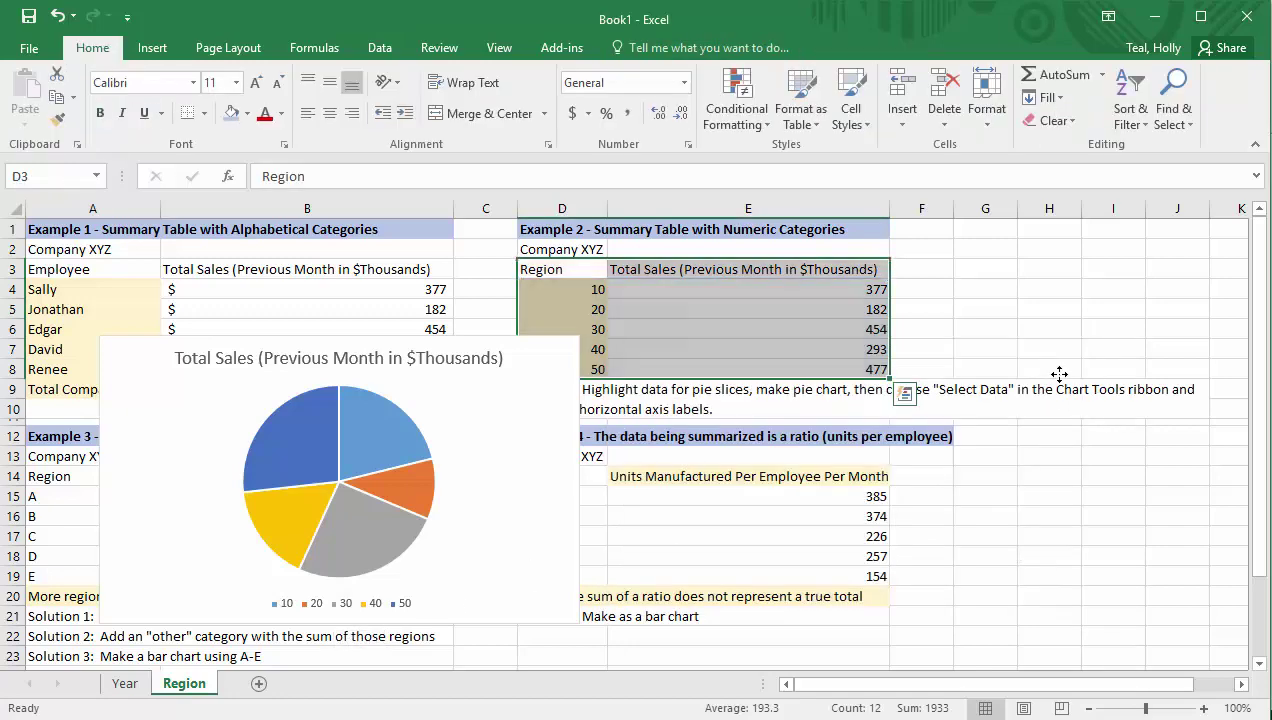
Move the region pie chart off the data tables into the empty cells beyond the Example 4 table.
left_click_drag(564, 387, 1227, 477)
left_click_drag(839, 459, 960, 659)
scroll(279, 456, "down", 1)
scroll(279, 456, "down", 1)
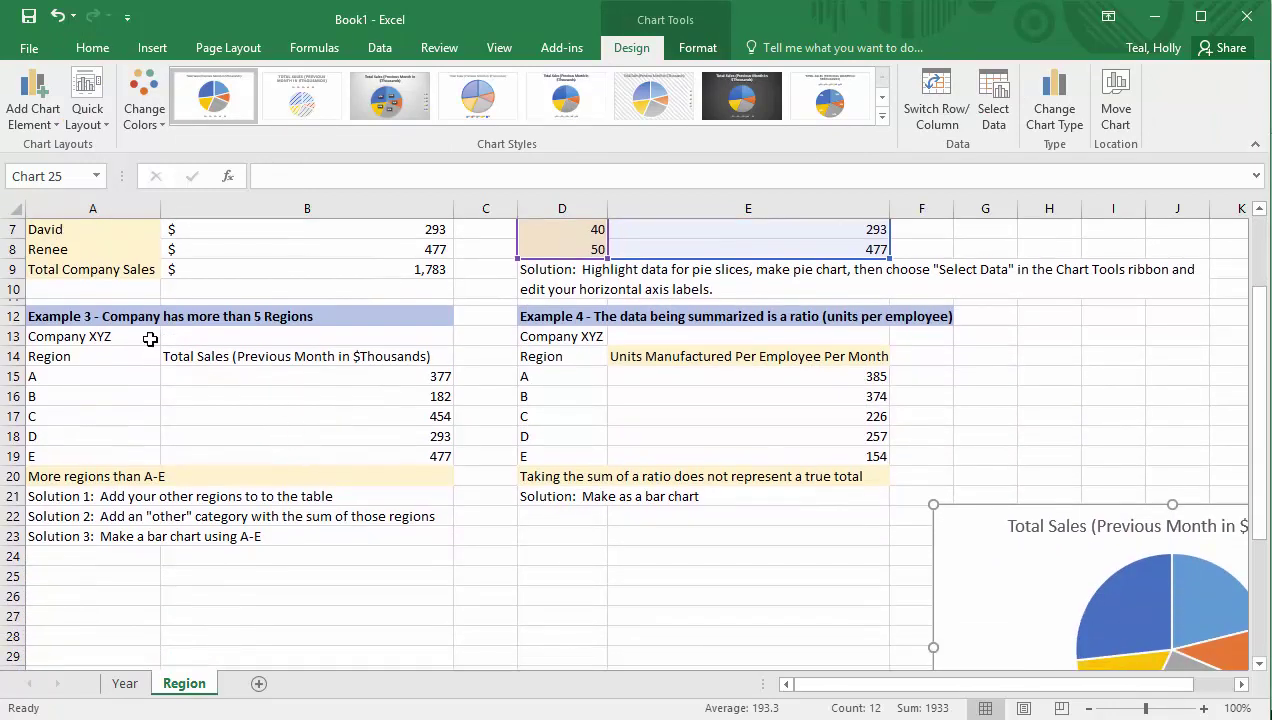
Examine Example 3's heading, regions A to E, the note about further regions and the suggested Solution 1.
left_click_drag(62, 316, 227, 318)
left_click_drag(108, 363, 99, 450)
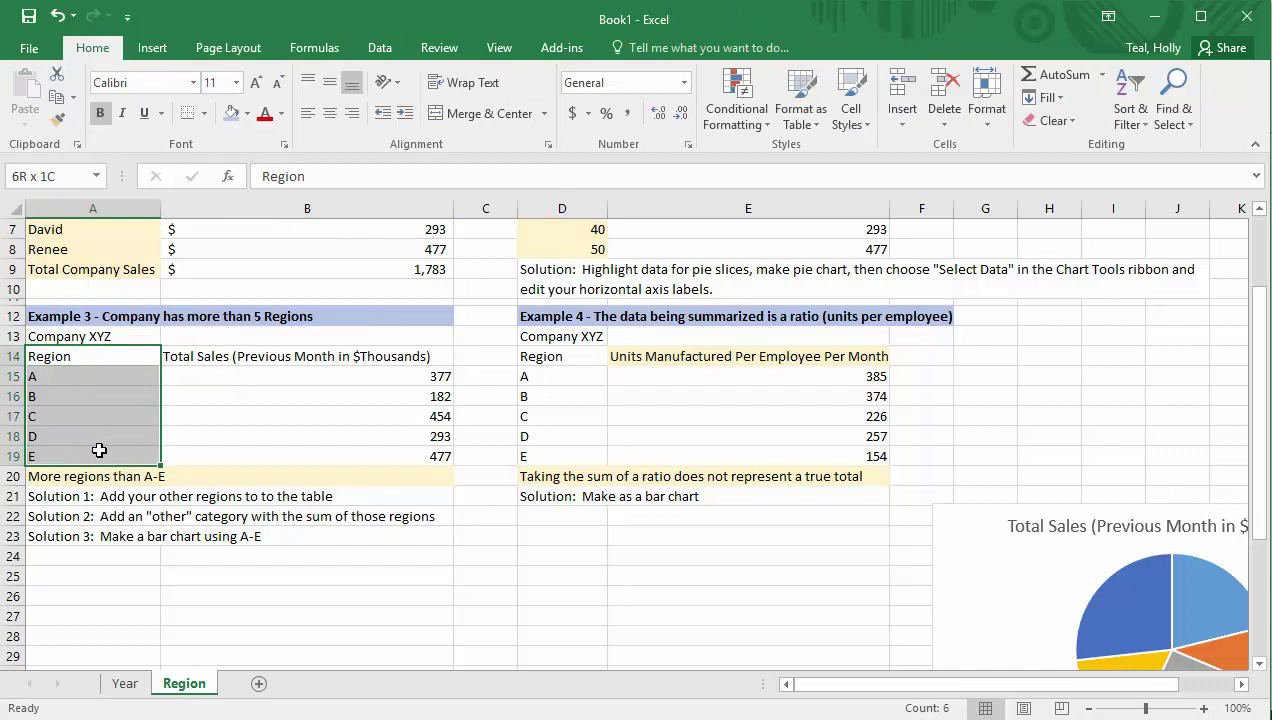
left_click_drag(99, 450, 99, 452)
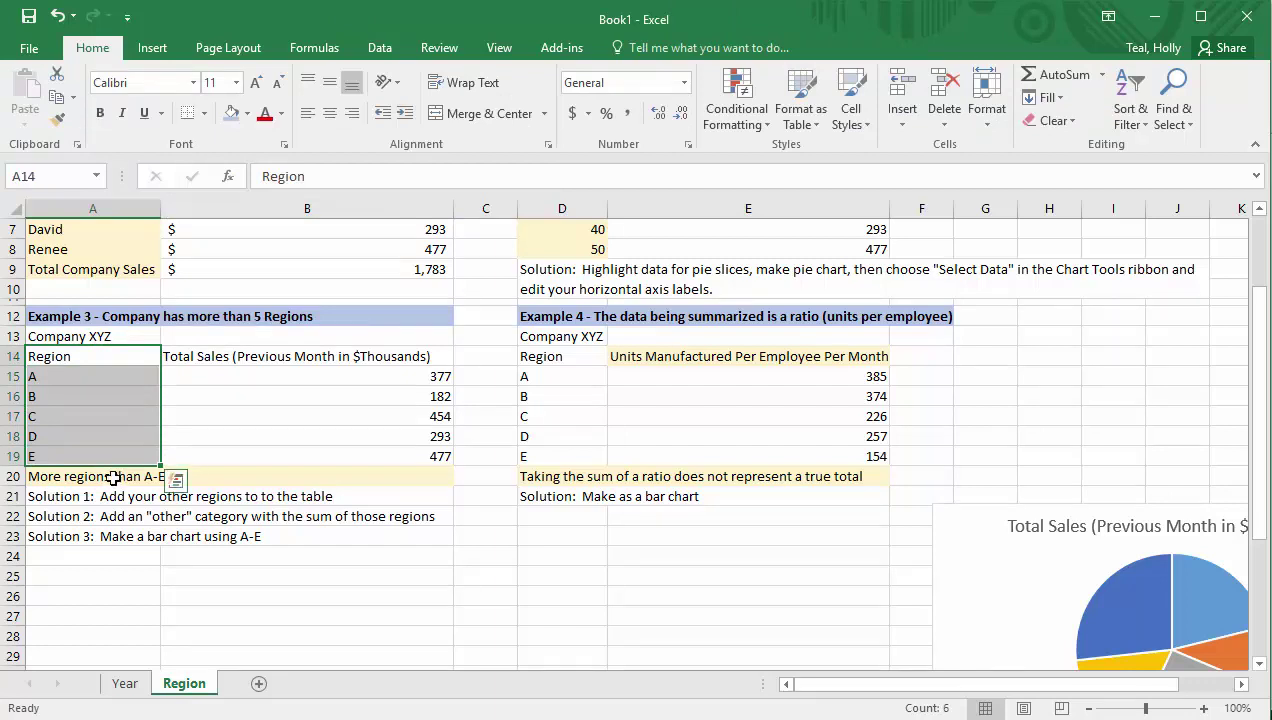
left_click(112, 478)
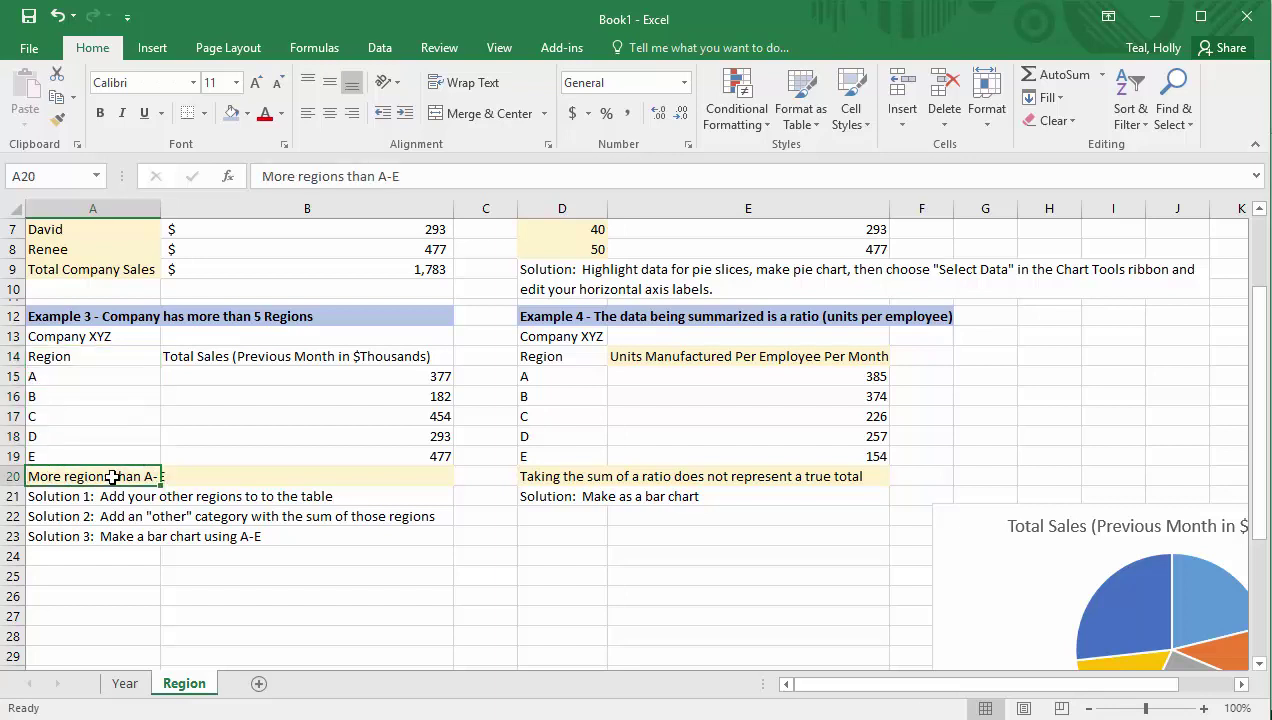
left_click_drag(80, 497, 329, 497)
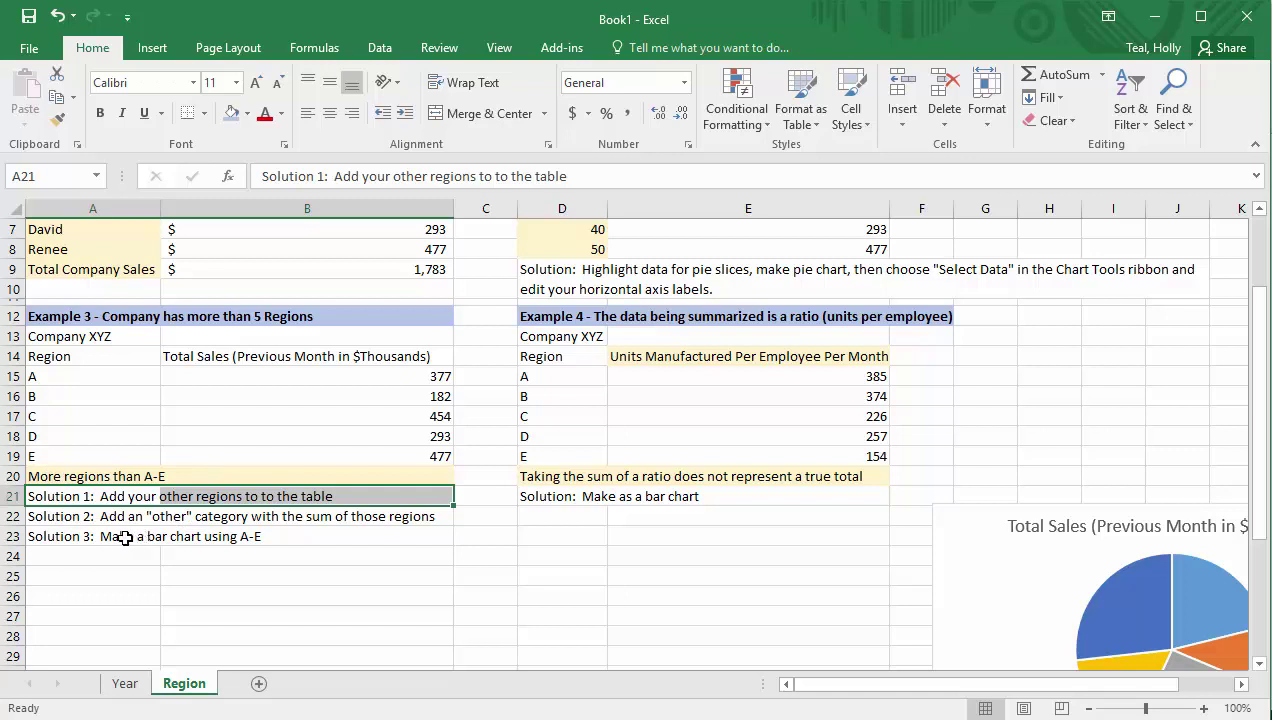
left_click_drag(66, 375, 332, 459)
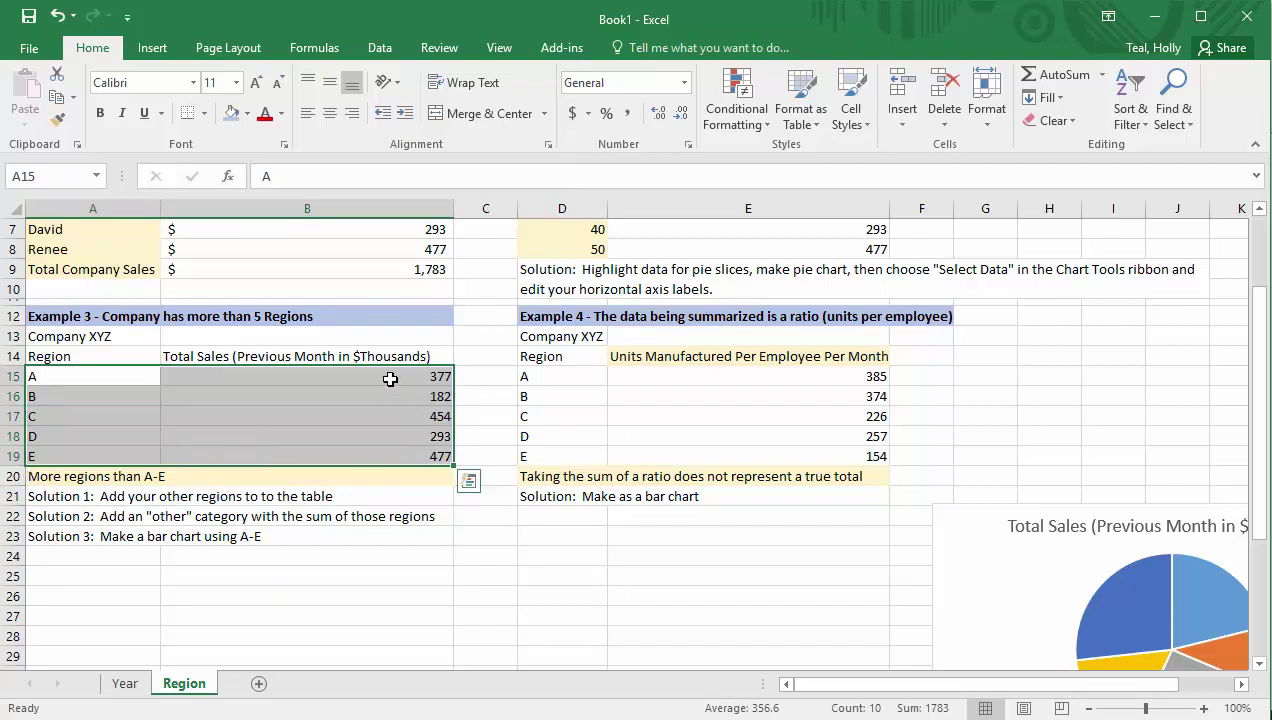
Total the Example 3 sales column from B15 down with AutoSum, placing the sum in B24.
left_click_drag(390, 379, 380, 554)
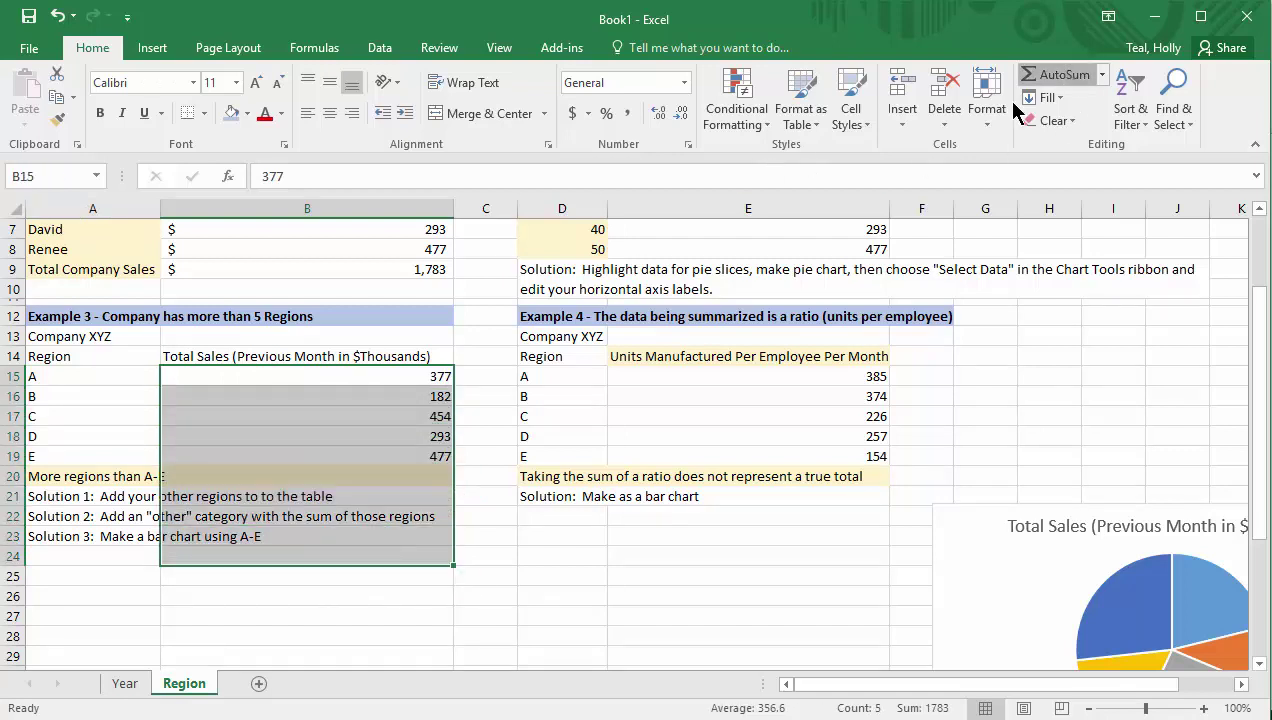
left_click(1045, 74)
left_click(389, 558)
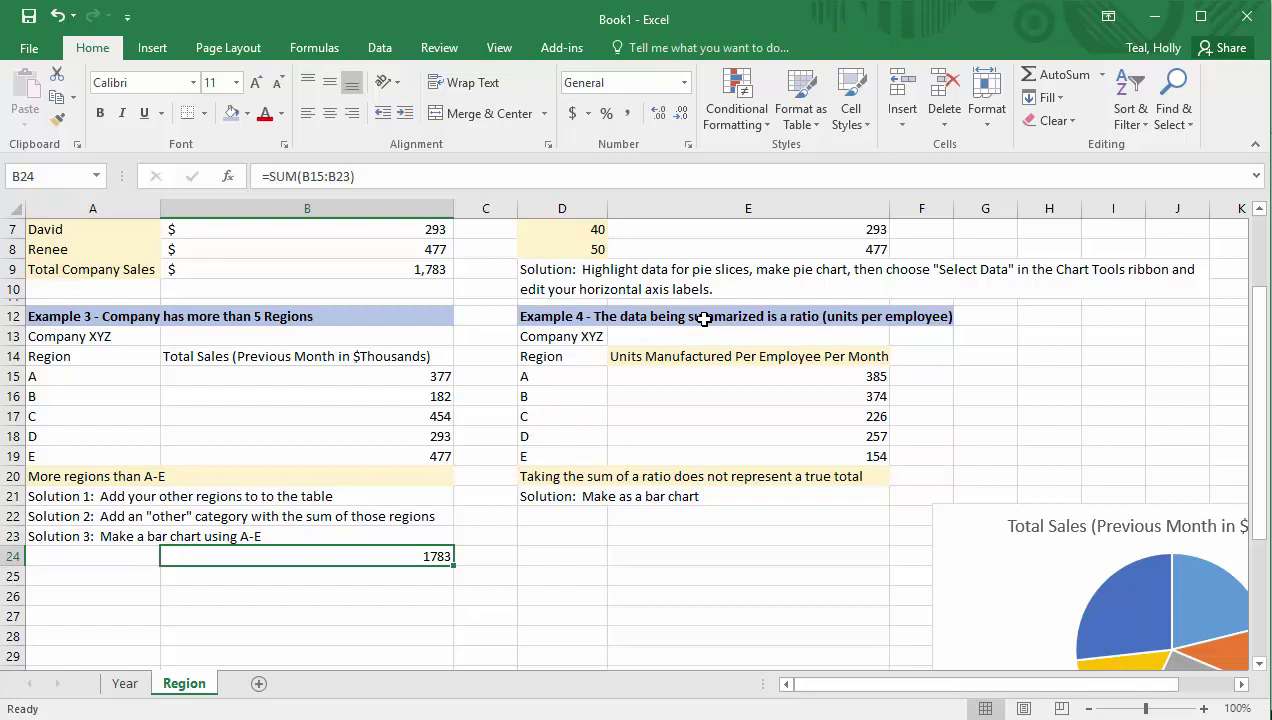
Total Example 4's units per employee from E15 down with AutoSum, placing the sum in E22.
left_click(630, 358)
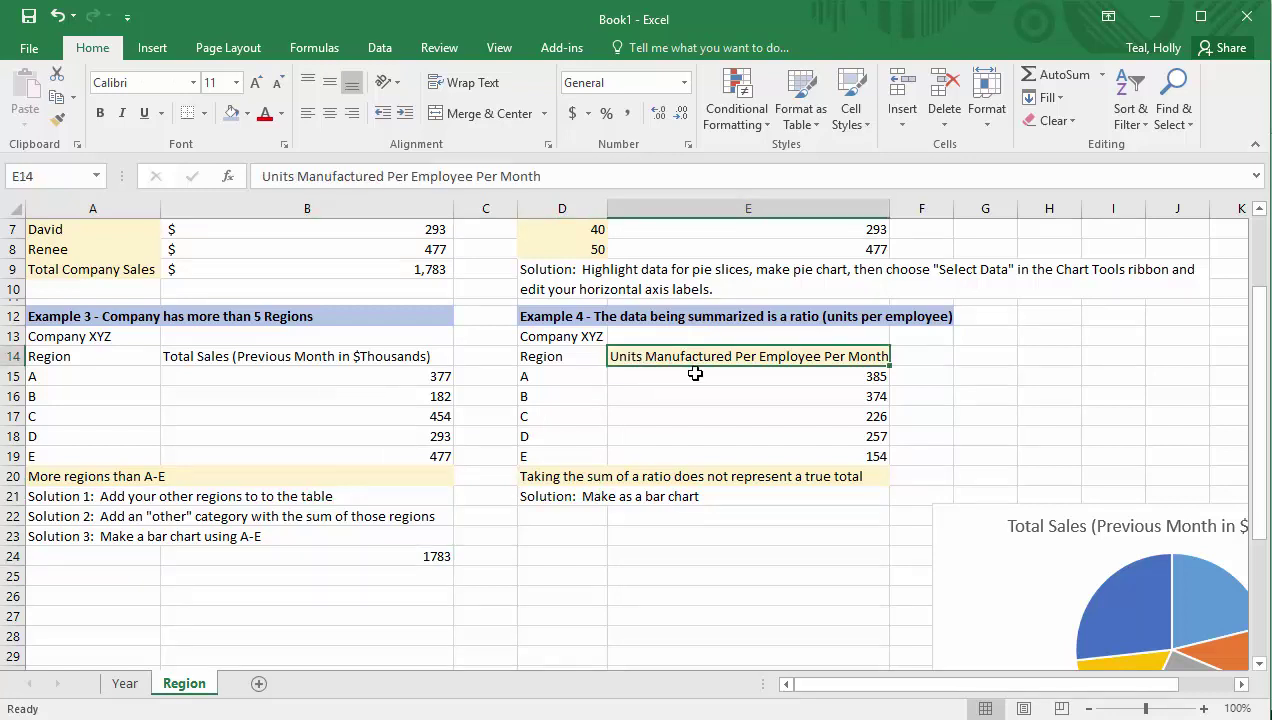
left_click_drag(688, 376, 698, 455)
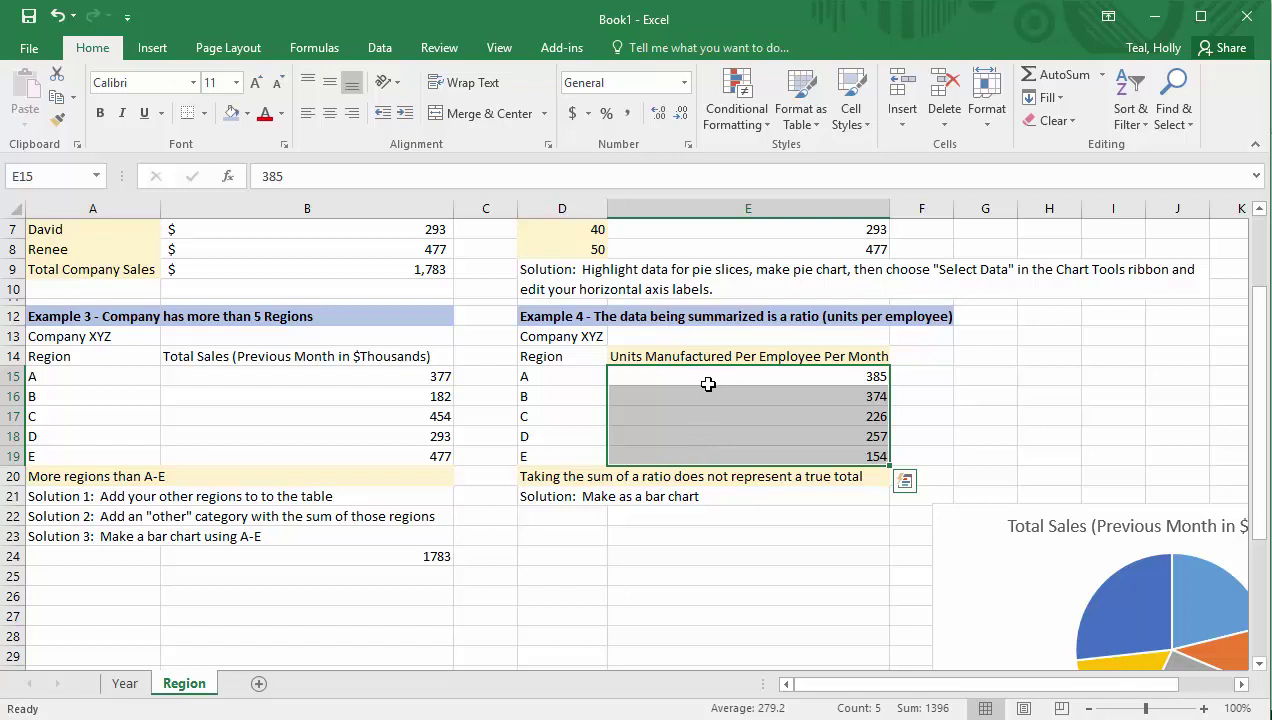
left_click_drag(712, 384, 705, 518)
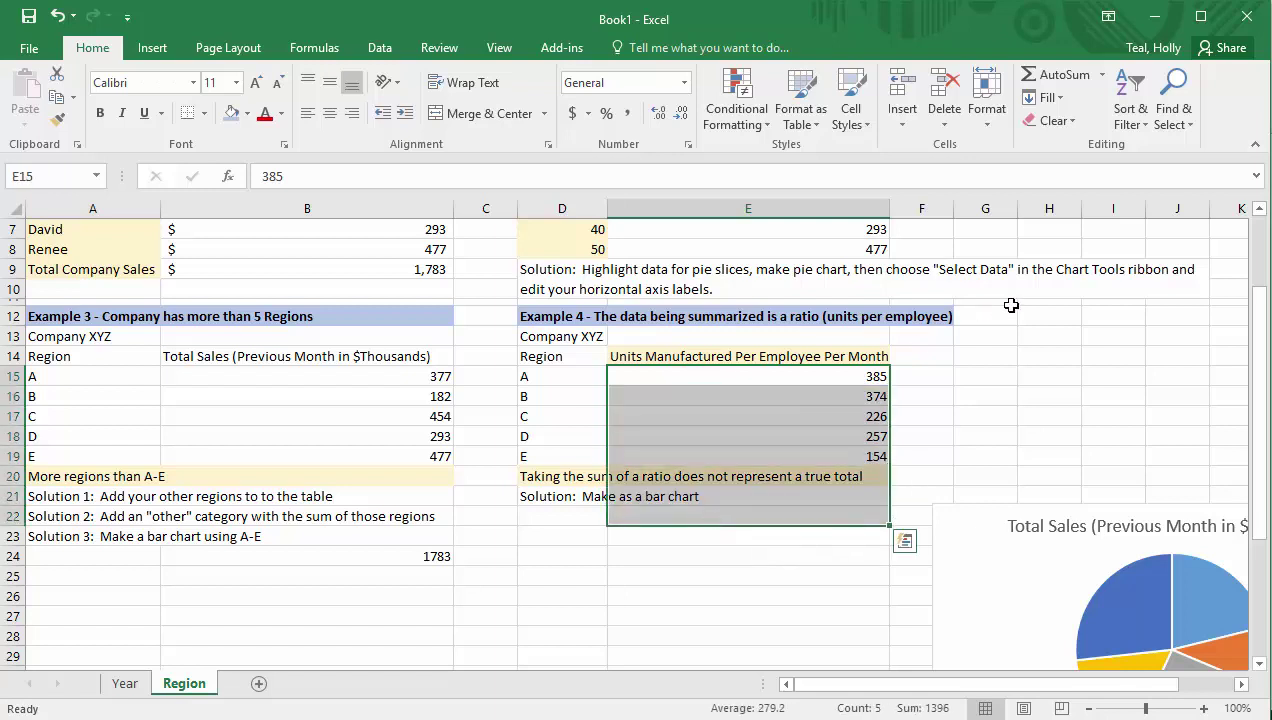
left_click(1066, 80)
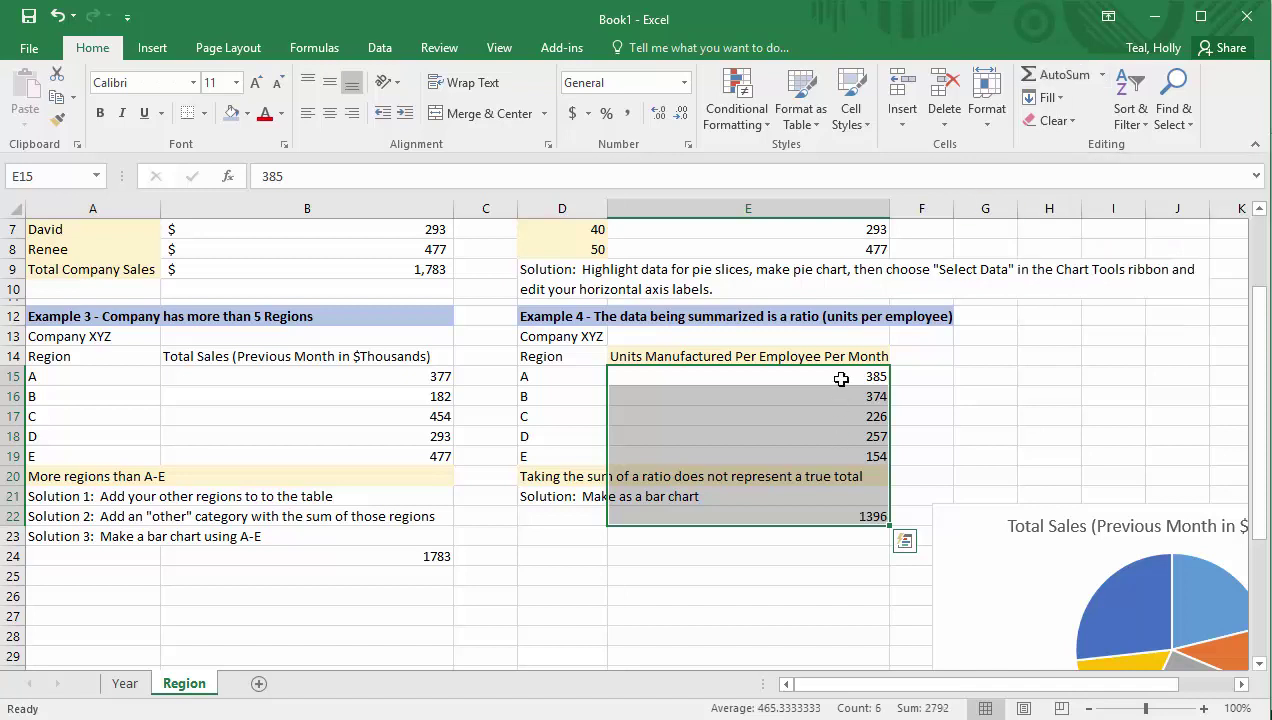
left_click(858, 516)
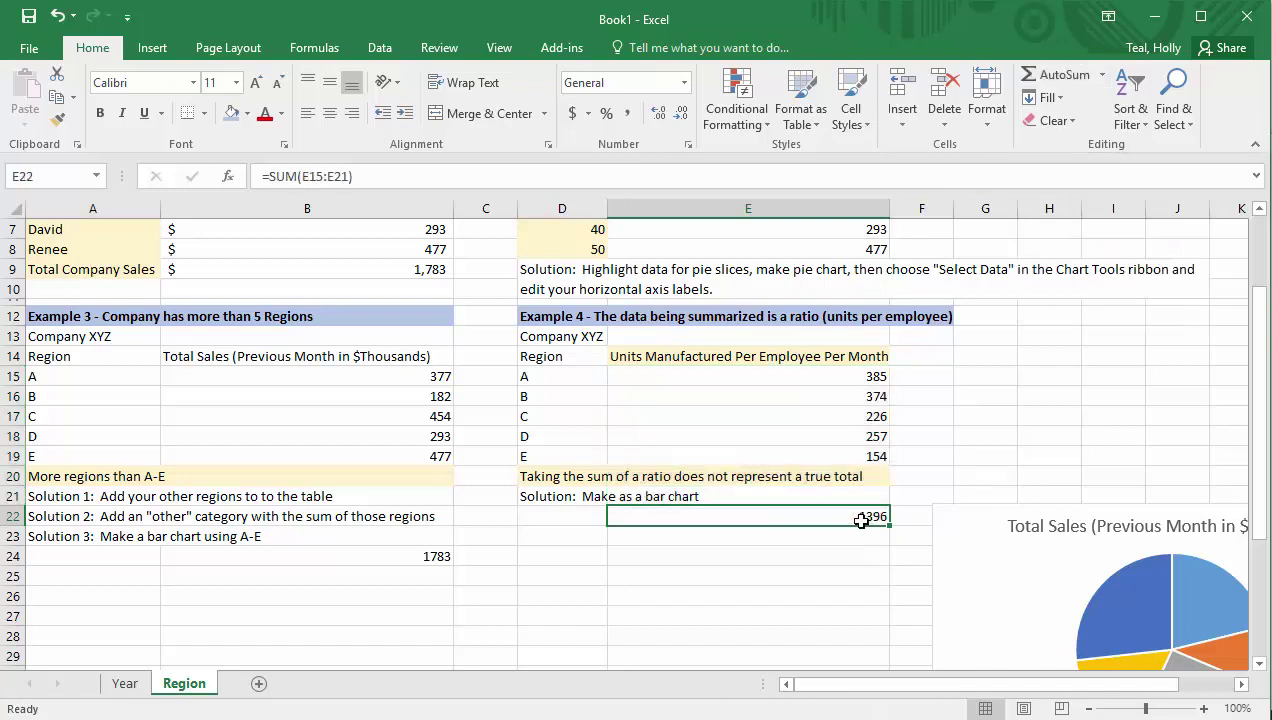
Delete the trial totals in E22 and B24.
left_click_drag(858, 380, 848, 456)
left_click(860, 515)
key("Delete")
left_click(445, 560)
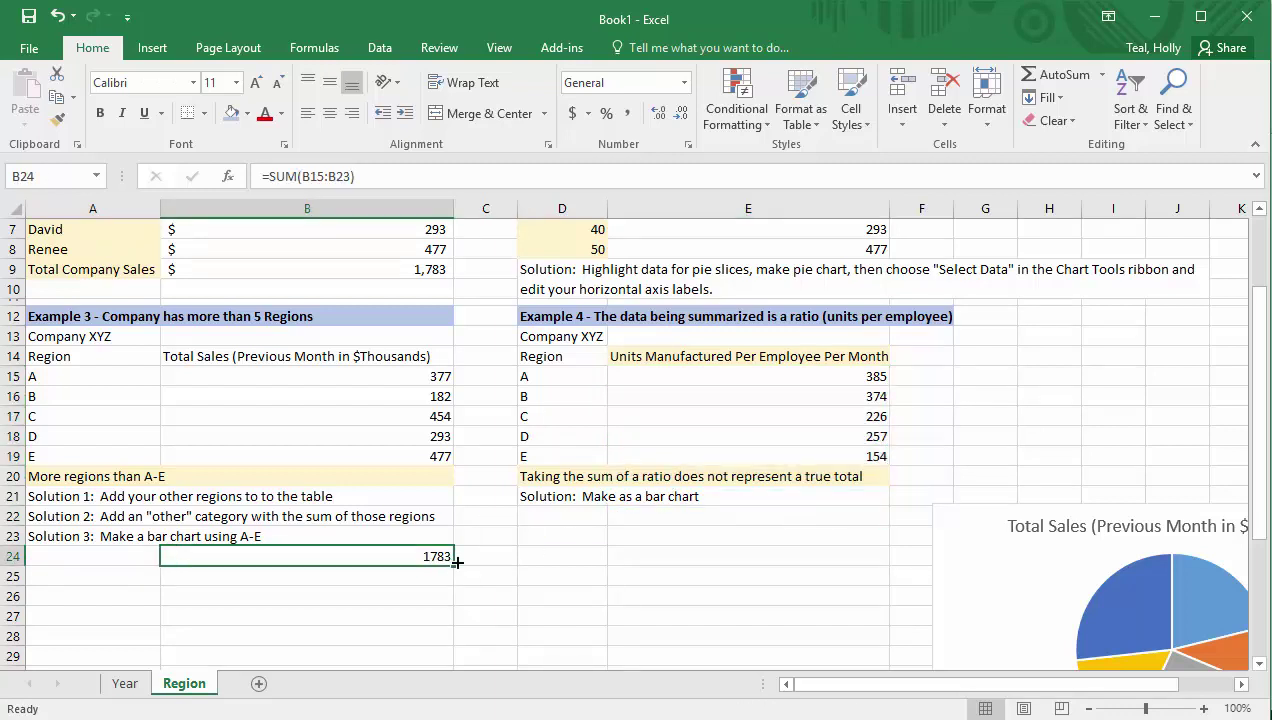
key("Delete")
Review Example 4's bar chart solution in D21 and the ratio data in D15:E19 it applies to.
left_click(592, 496)
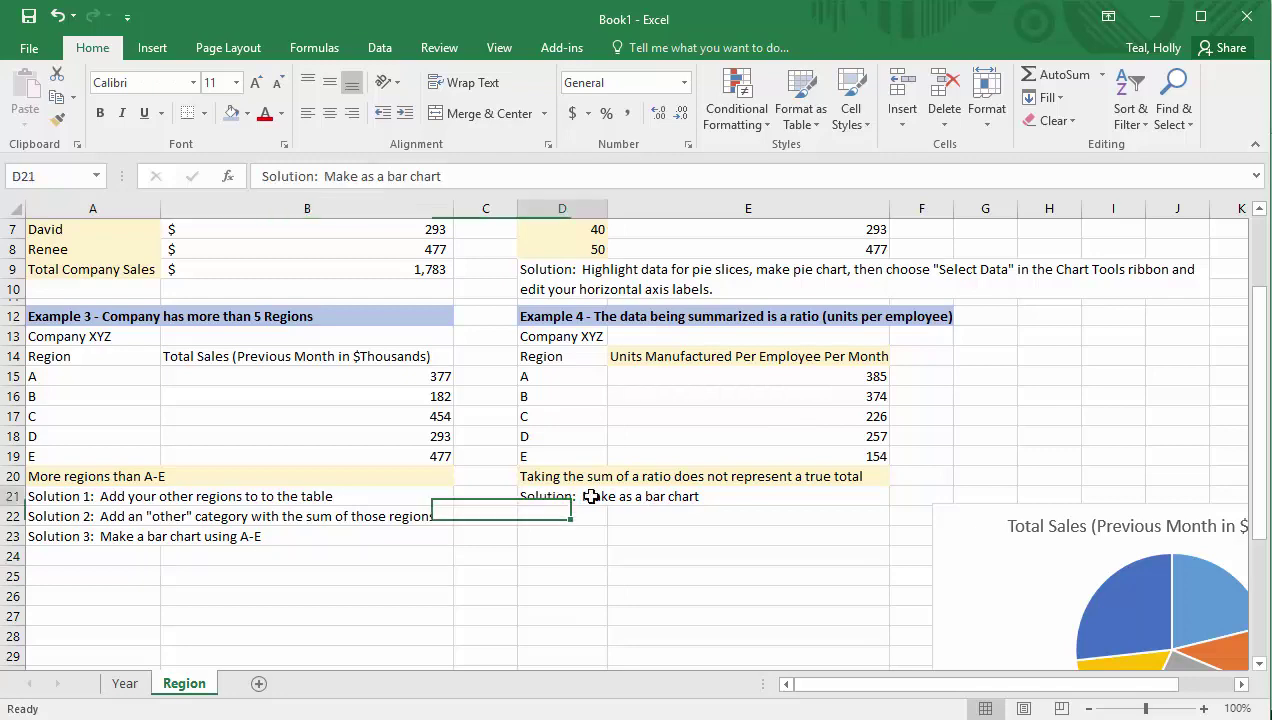
left_click_drag(592, 496, 684, 496)
left_click_drag(540, 376, 698, 455)
scroll(725, 367, "up", 2)
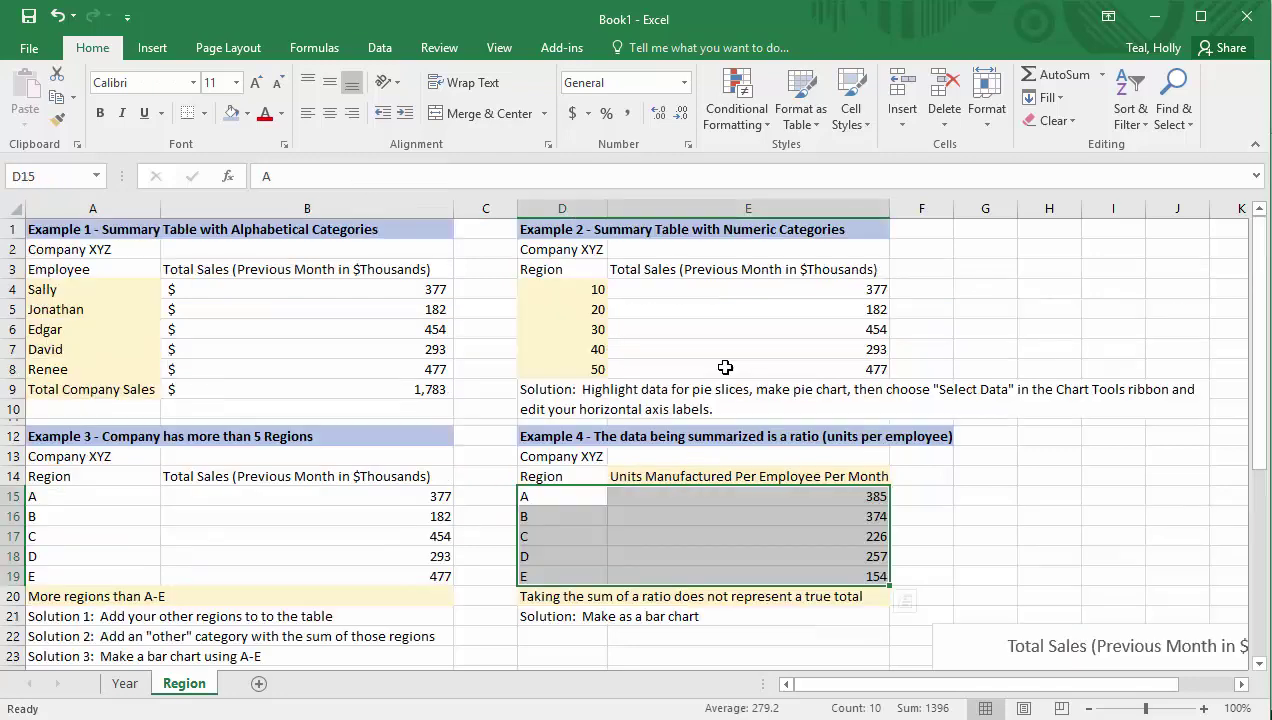